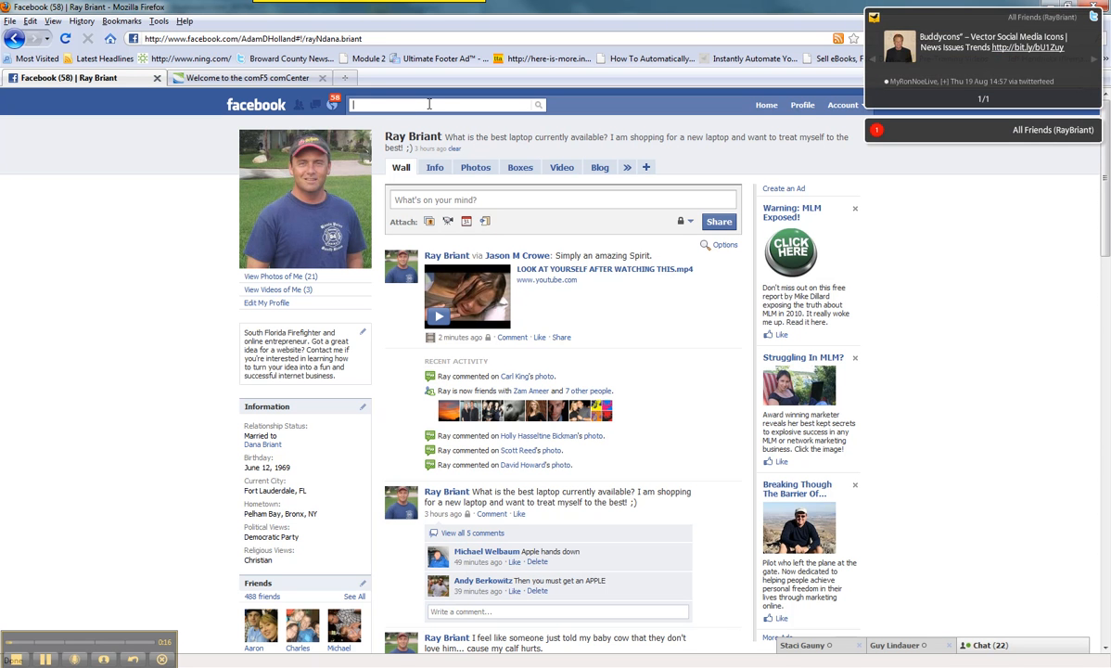
Search Facebook for the page owner's name and open the matching Public Figure page.
{"action": "left_click", "coordinate": [875, 17]}
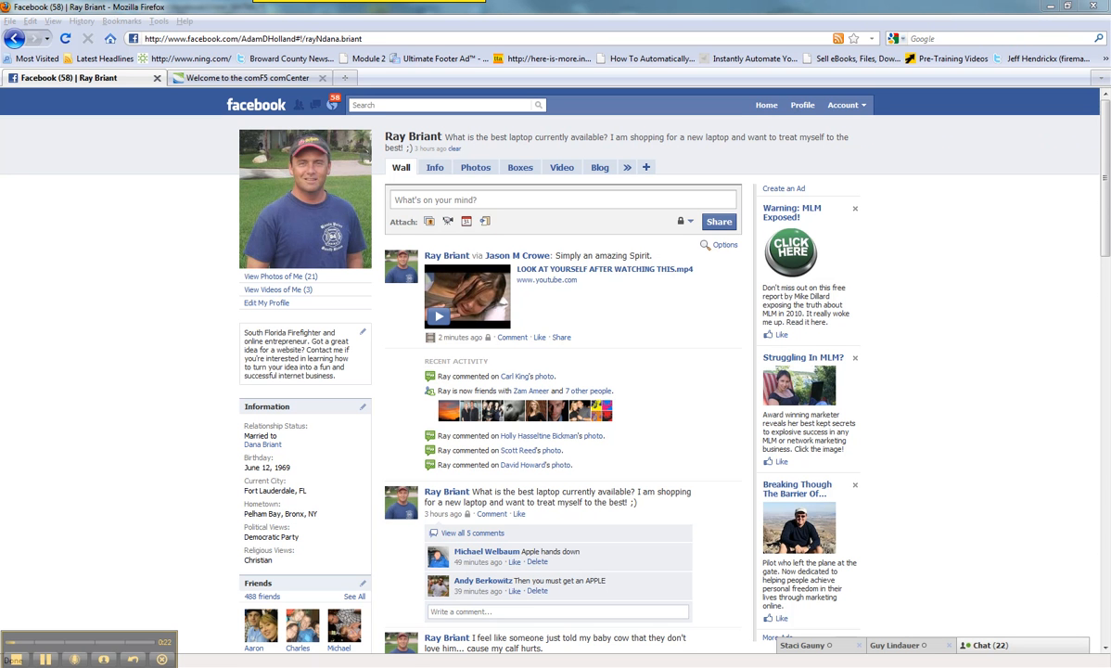
{"action": "left_click", "coordinate": [406, 104]}
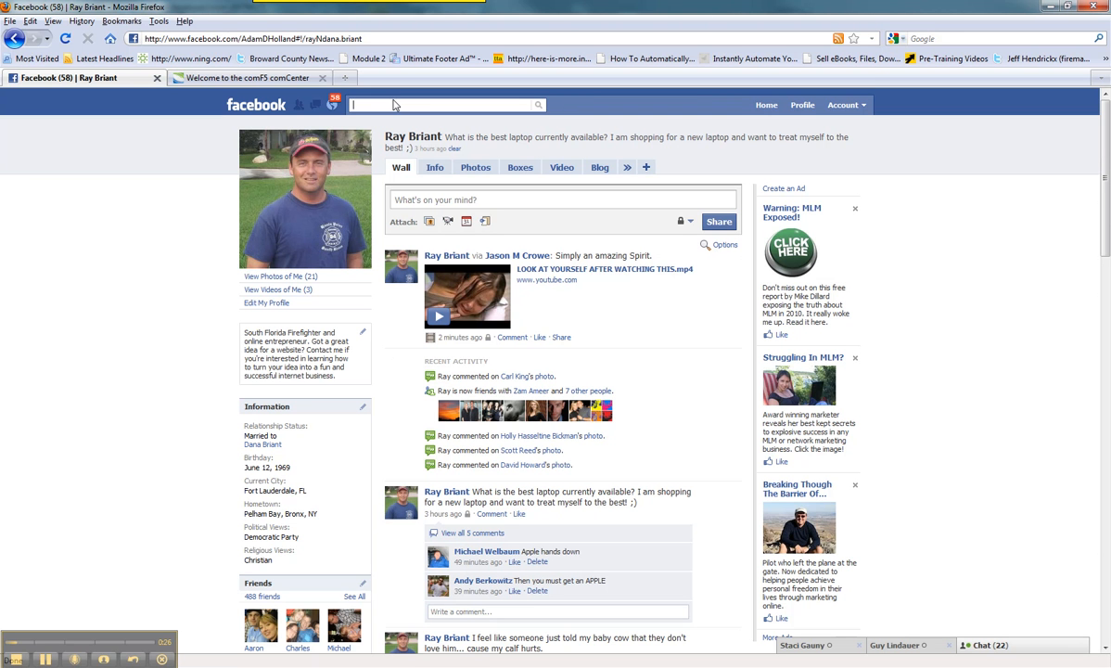
{"action": "type", "text": "ray briant"}
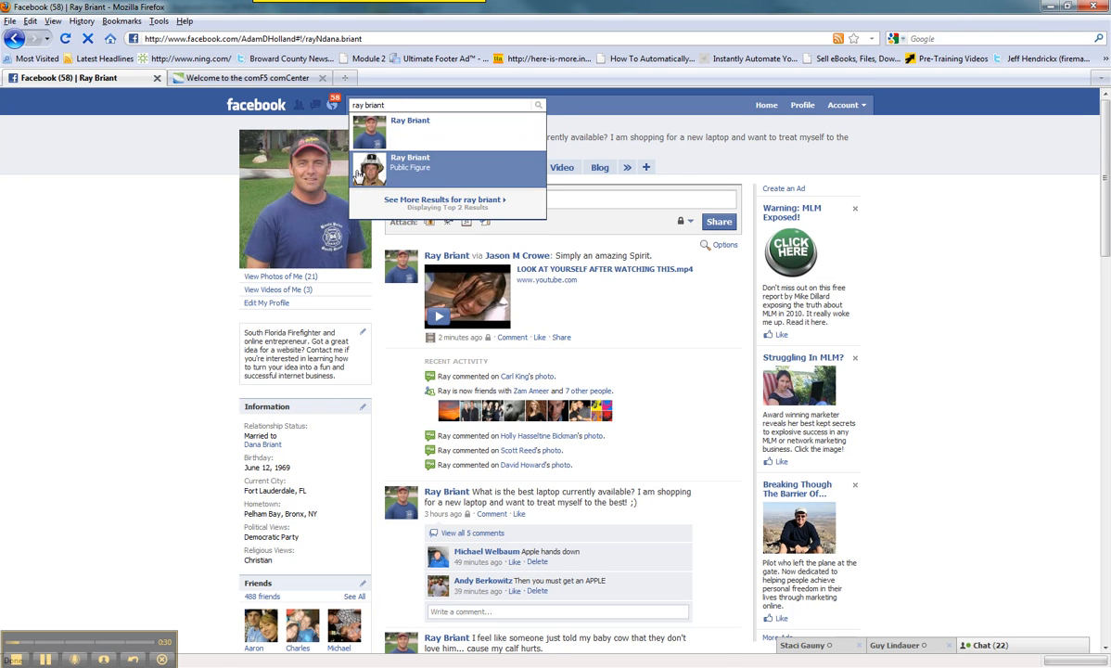
{"action": "left_click", "coordinate": [441, 186]}
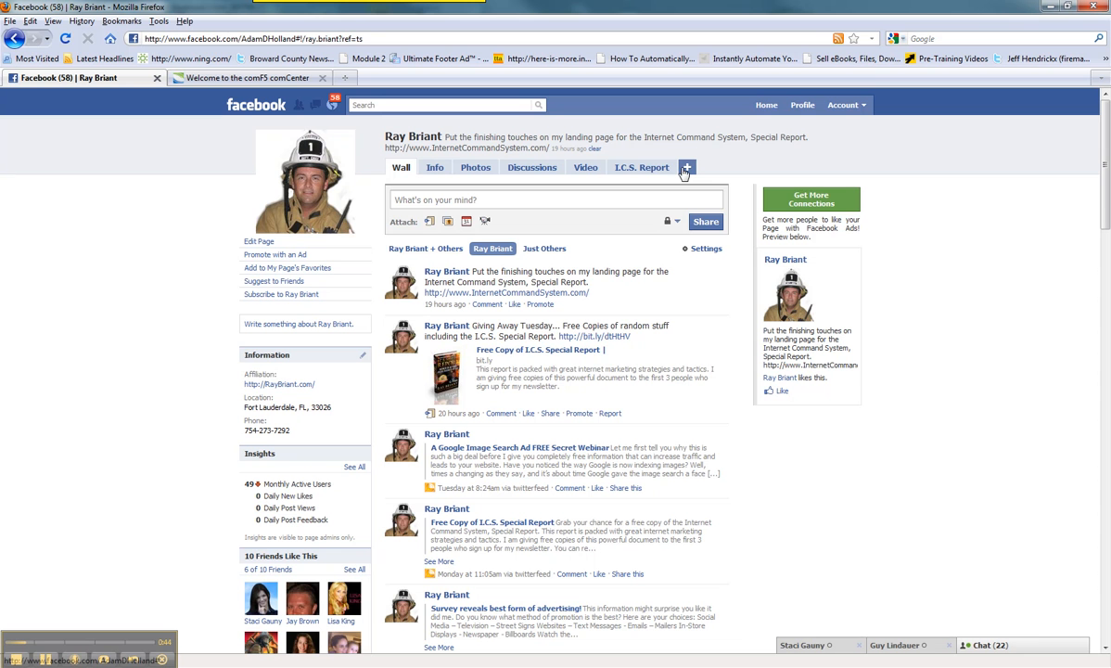
Display the page's I.C.S. Report section and look through its landing page content.
{"action": "left_click", "coordinate": [646, 170]}
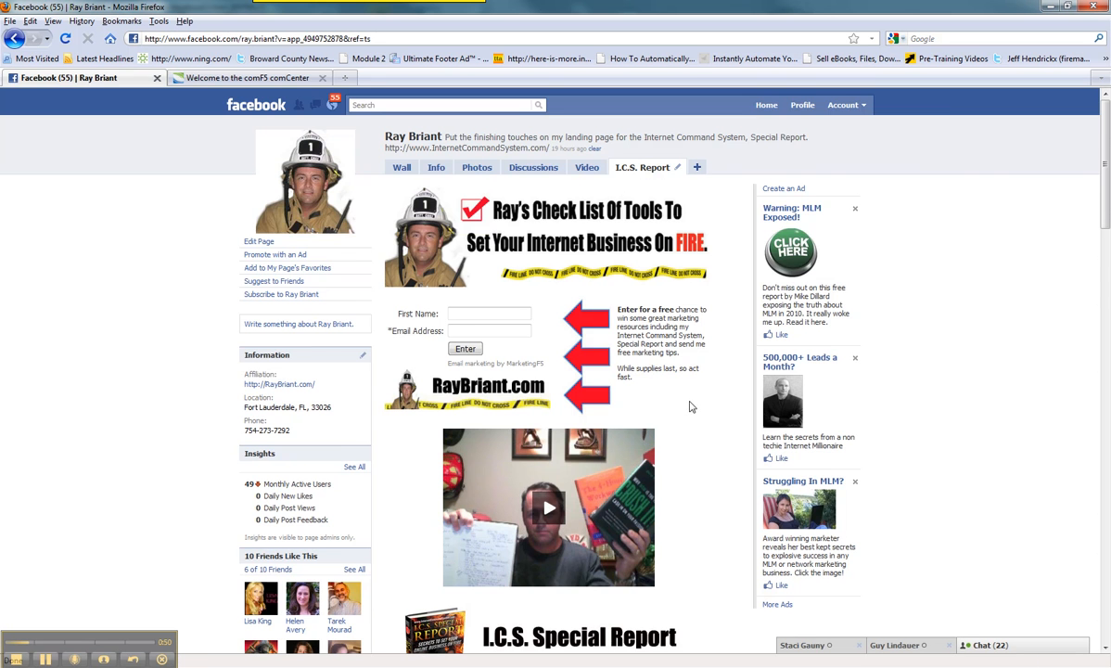
{"action": "scroll", "coordinate": [692, 413], "scroll_direction": "down", "scroll_amount": 4}
{"action": "scroll", "coordinate": [692, 412], "scroll_direction": "up", "scroll_amount": 4}
Go to the page's editing options and open the I.C.S. Report - FBML application for editing.
{"action": "left_click", "coordinate": [259, 243]}
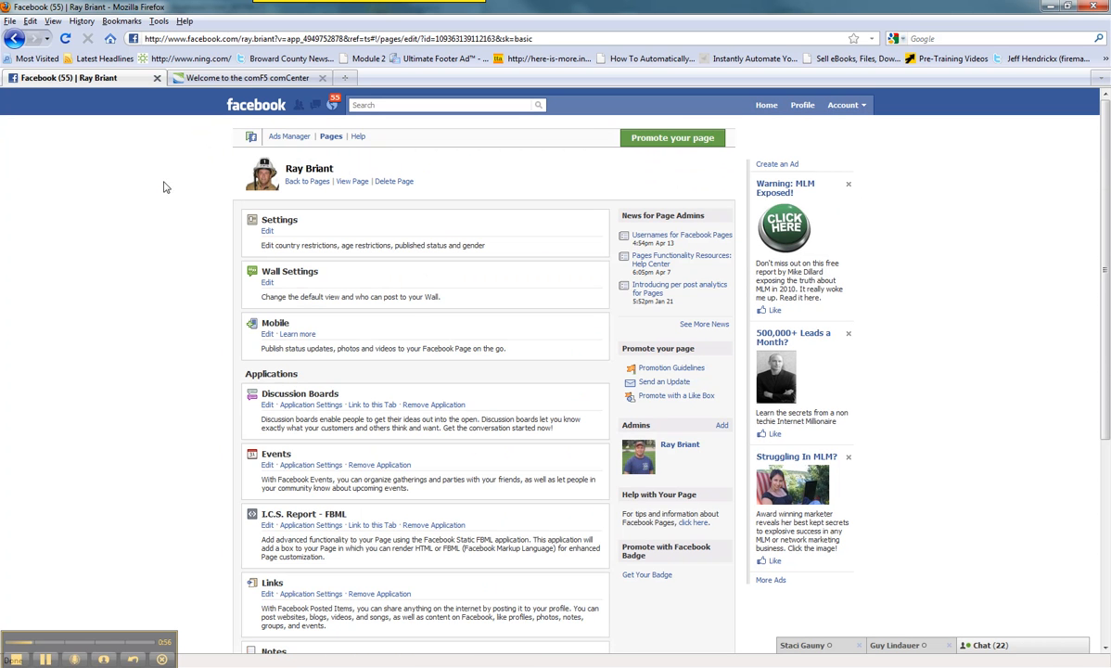
{"action": "left_click", "coordinate": [14, 38]}
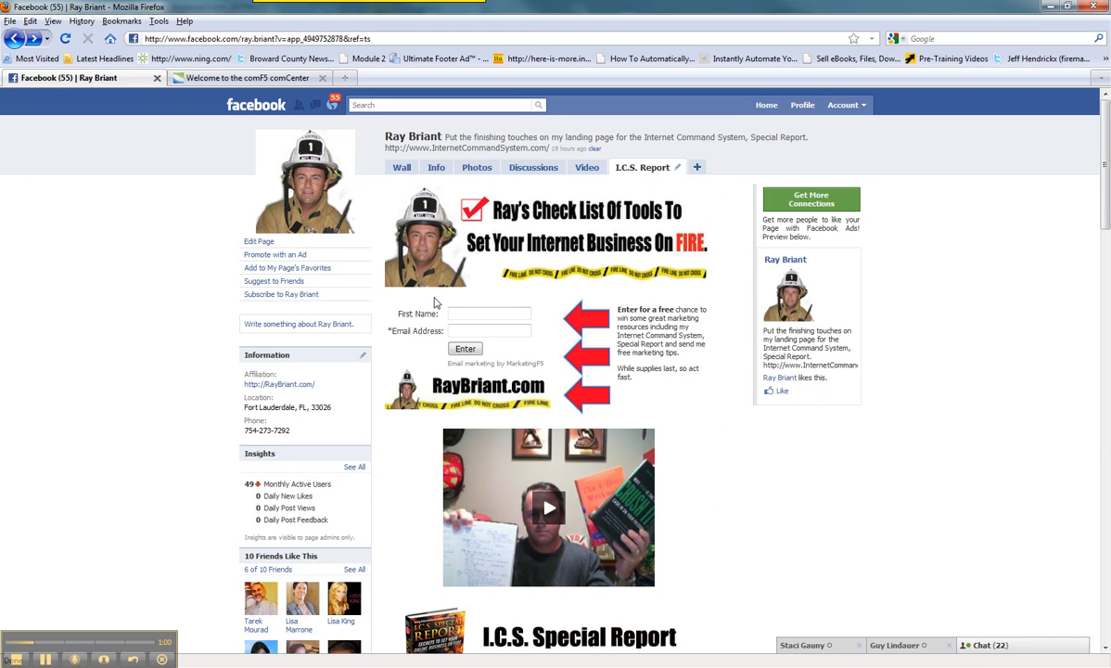
{"action": "left_click", "coordinate": [268, 242]}
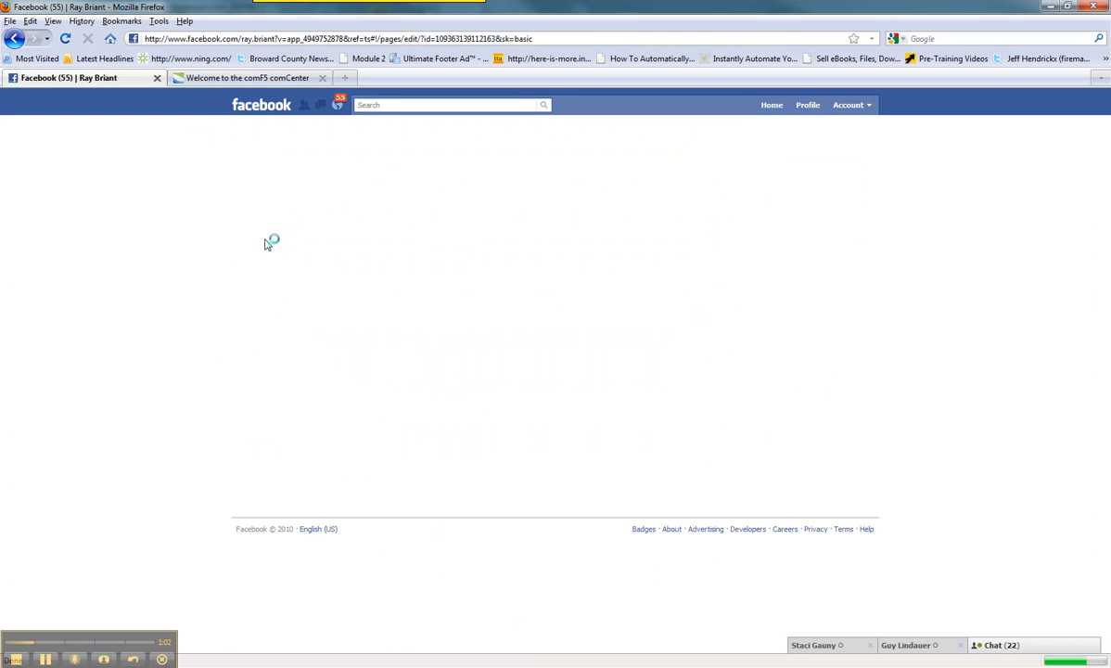
{"action": "scroll", "coordinate": [412, 408], "scroll_direction": "down", "scroll_amount": 2}
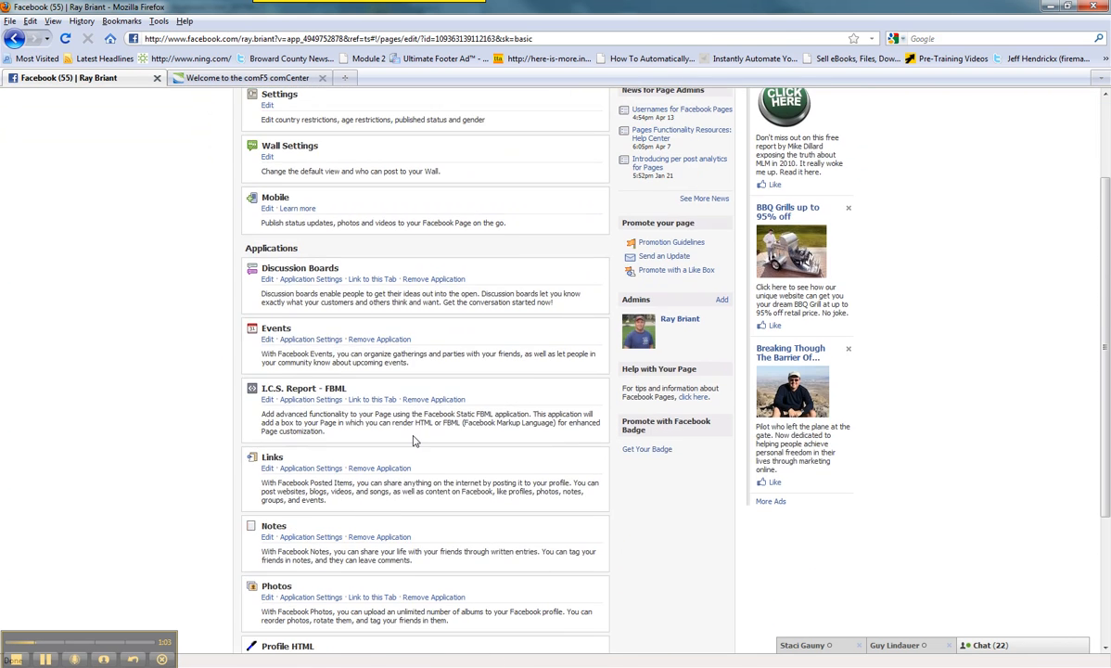
{"action": "scroll", "coordinate": [380, 381], "scroll_direction": "down", "scroll_amount": 2}
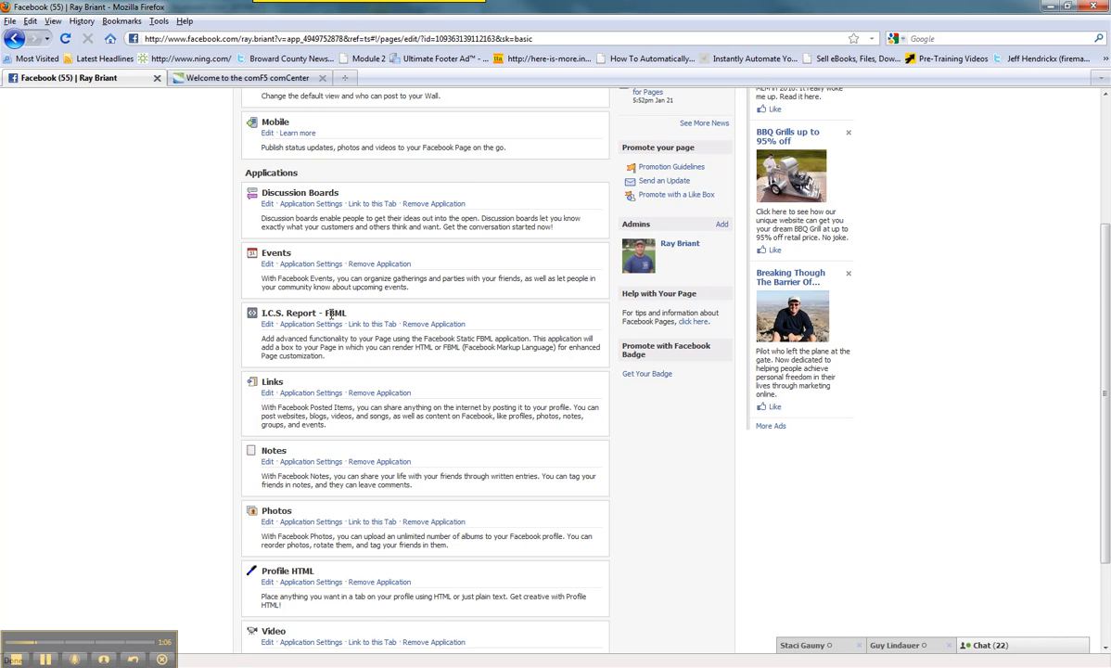
{"action": "scroll", "coordinate": [331, 315], "scroll_direction": "down", "scroll_amount": 3}
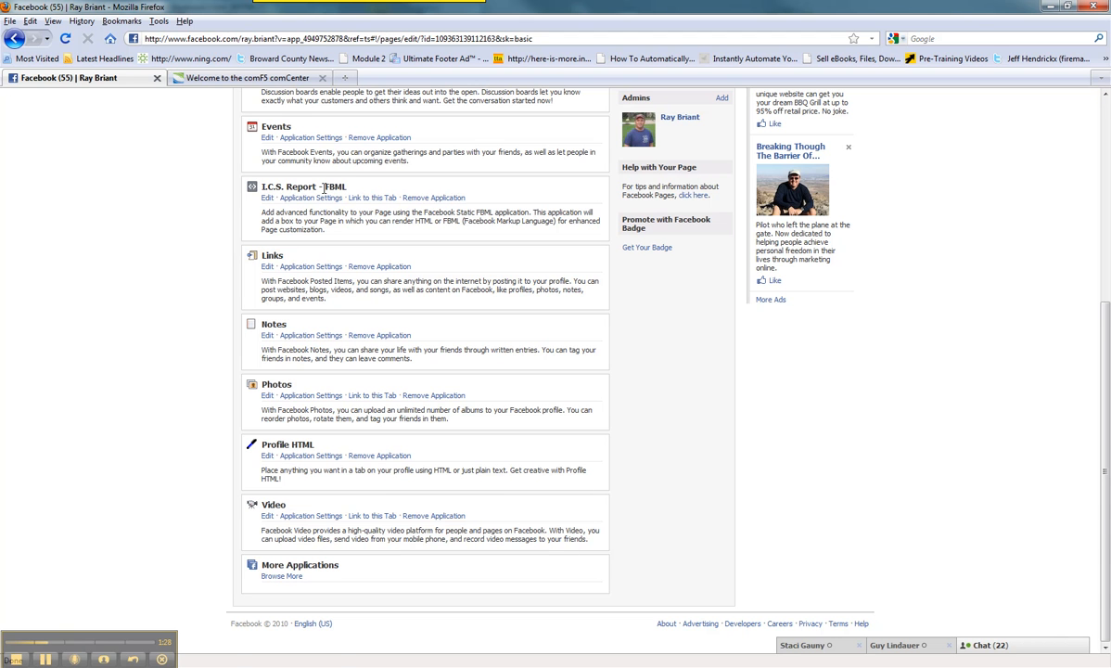
{"action": "left_click", "coordinate": [268, 199]}
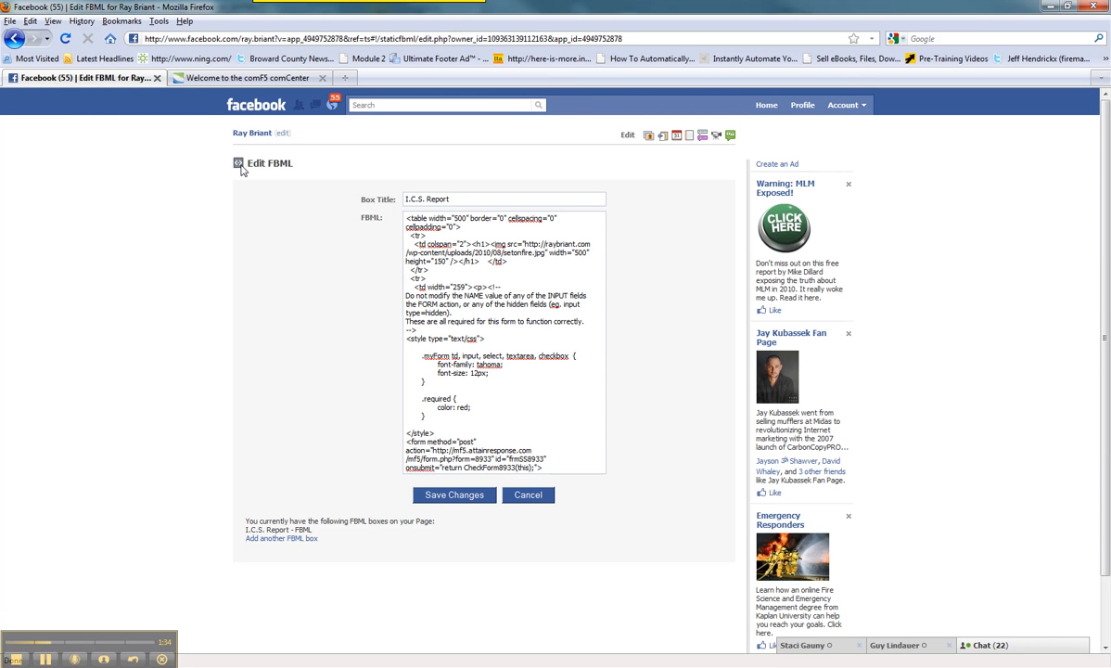
Expand the FBML code of the I.C.S. Report box and look it over.
{"action": "left_click", "coordinate": [432, 234]}
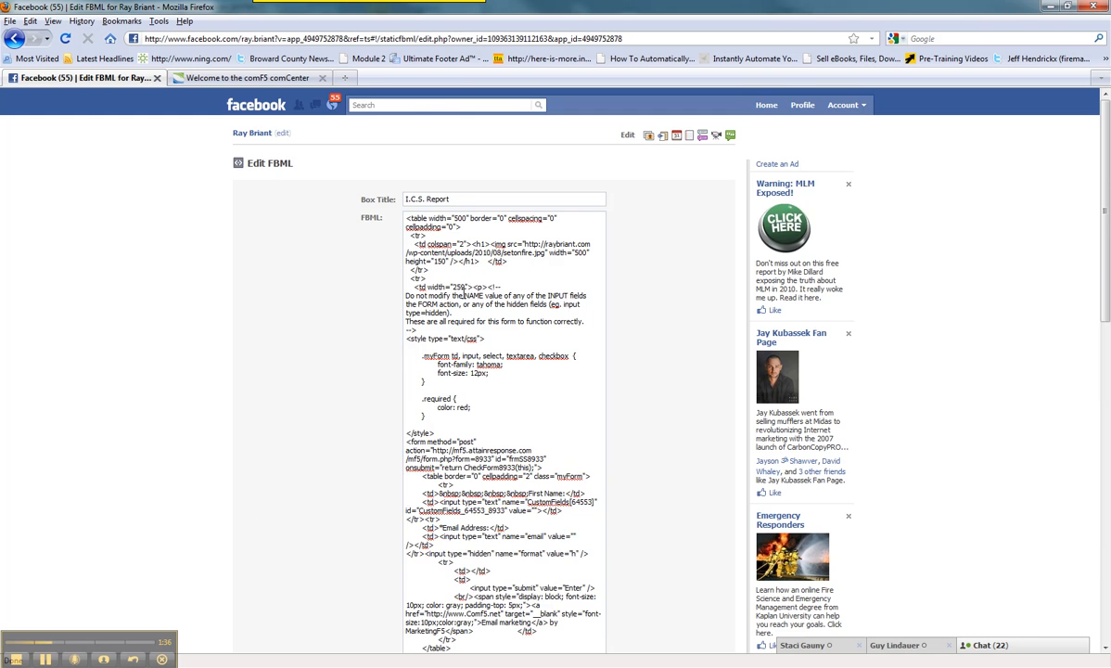
{"action": "scroll", "coordinate": [492, 350], "scroll_direction": "down", "scroll_amount": 3}
{"action": "scroll", "coordinate": [493, 365], "scroll_direction": "up", "scroll_amount": 3}
Switch to Dreamweaver and examine the facebook3.html layout together with its source code.
{"action": "mouse_move", "coordinate": [263, 667]}
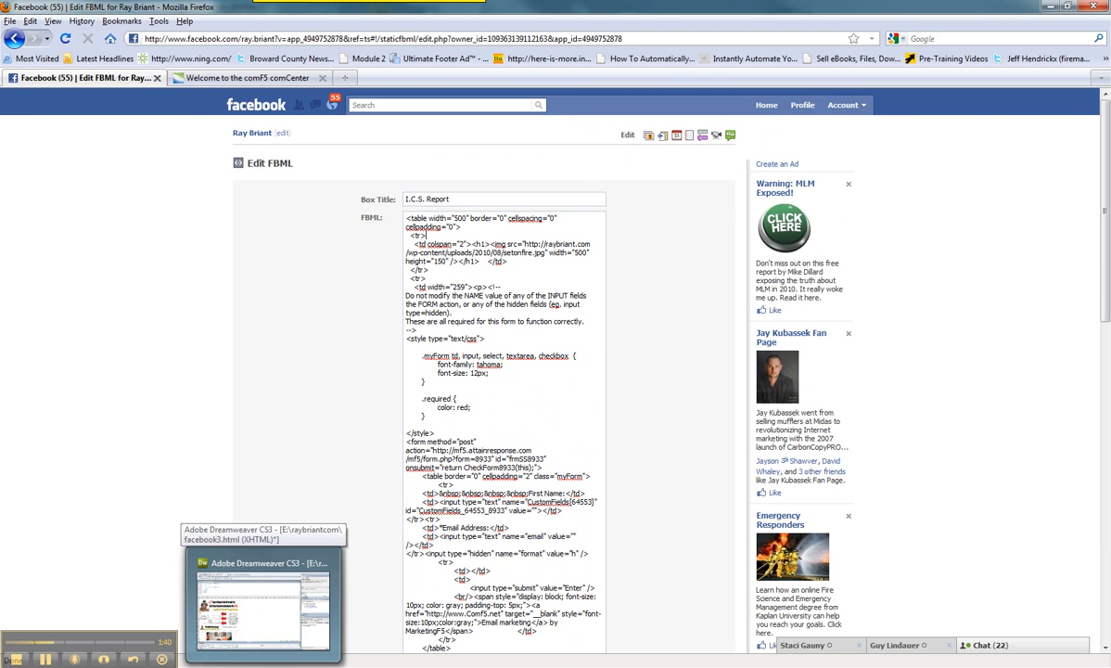
{"action": "left_click", "coordinate": [263, 608]}
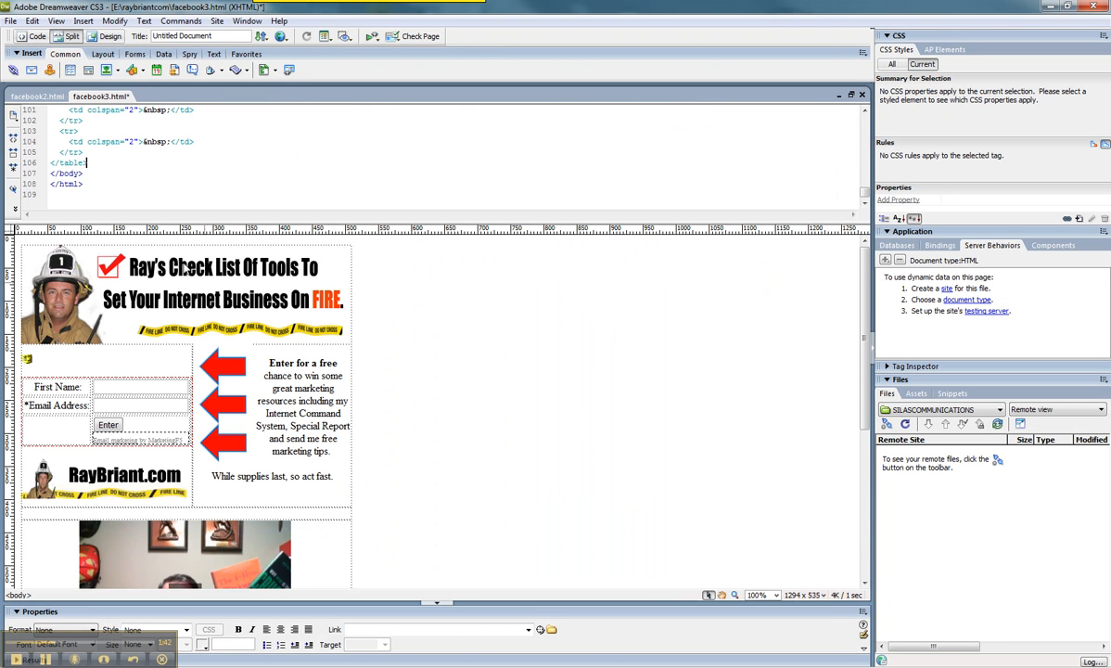
{"action": "left_click", "coordinate": [259, 401]}
{"action": "scroll", "coordinate": [397, 401], "scroll_direction": "down", "scroll_amount": 5}
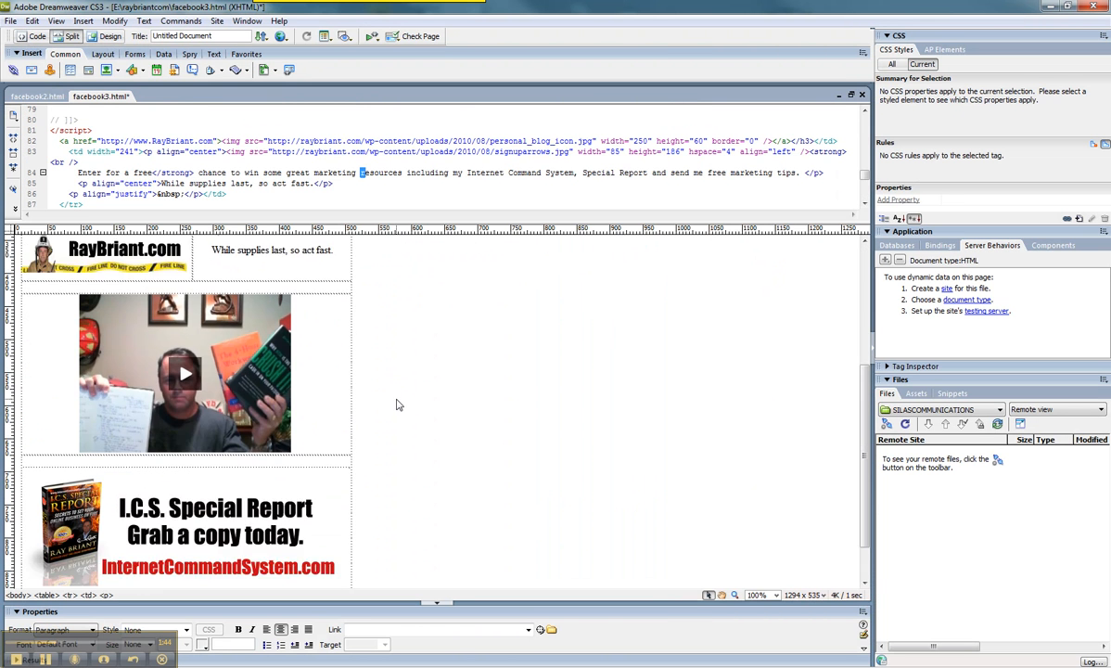
{"action": "scroll", "coordinate": [397, 402], "scroll_direction": "up", "scroll_amount": 5}
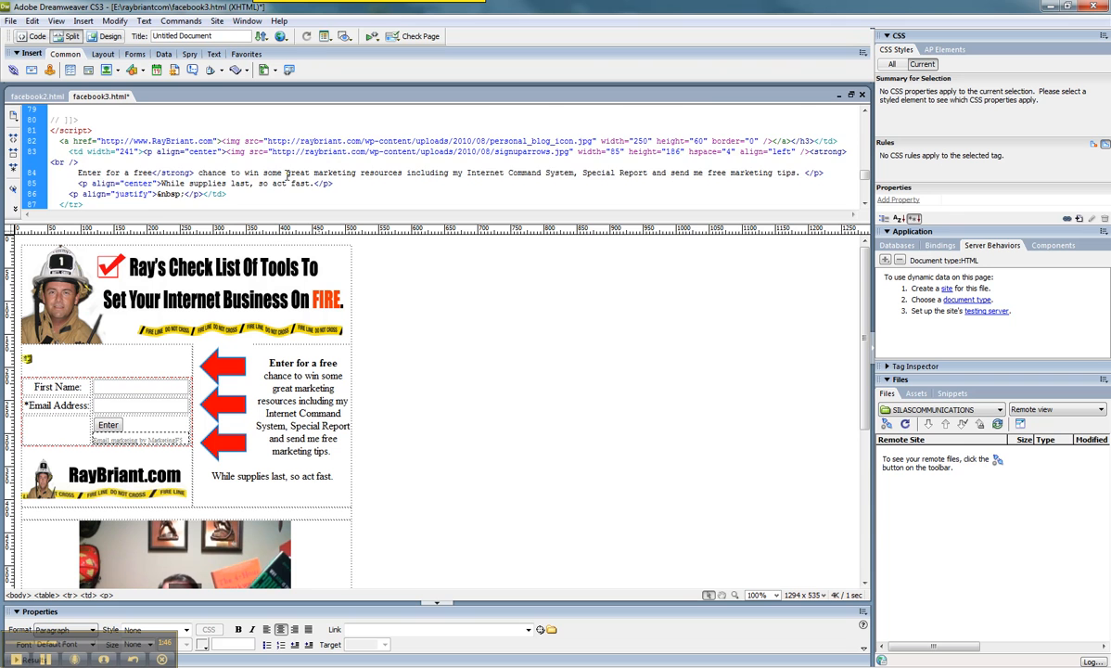
{"action": "scroll", "coordinate": [147, 206], "scroll_direction": "down", "scroll_amount": 3}
{"action": "scroll", "coordinate": [149, 198], "scroll_direction": "down", "scroll_amount": 3}
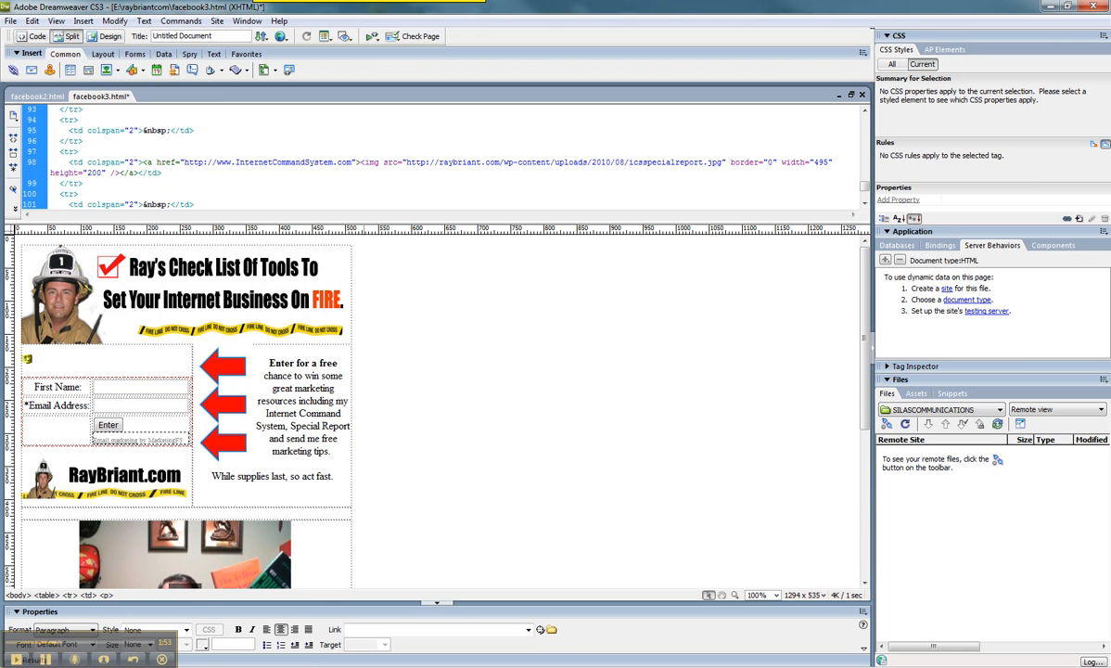
Switch back to Firefox and save the I.C.S. Report FBML box.
{"action": "left_click", "coordinate": [93, 547]}
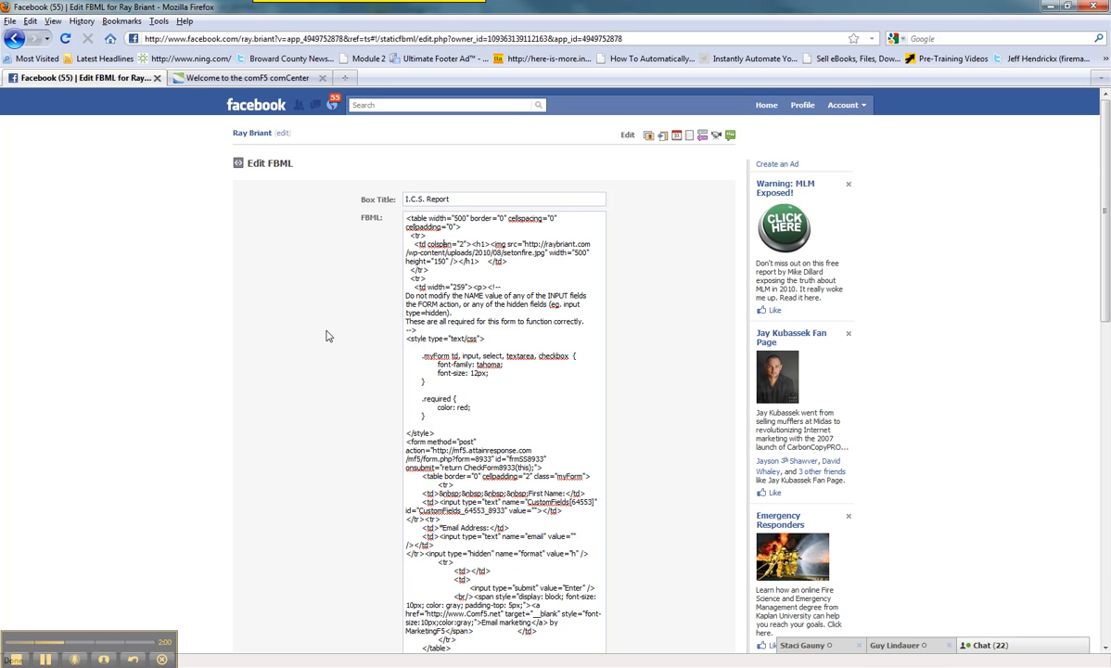
{"action": "scroll", "coordinate": [334, 371], "scroll_direction": "down", "scroll_amount": 15}
{"action": "left_click", "coordinate": [447, 542]}
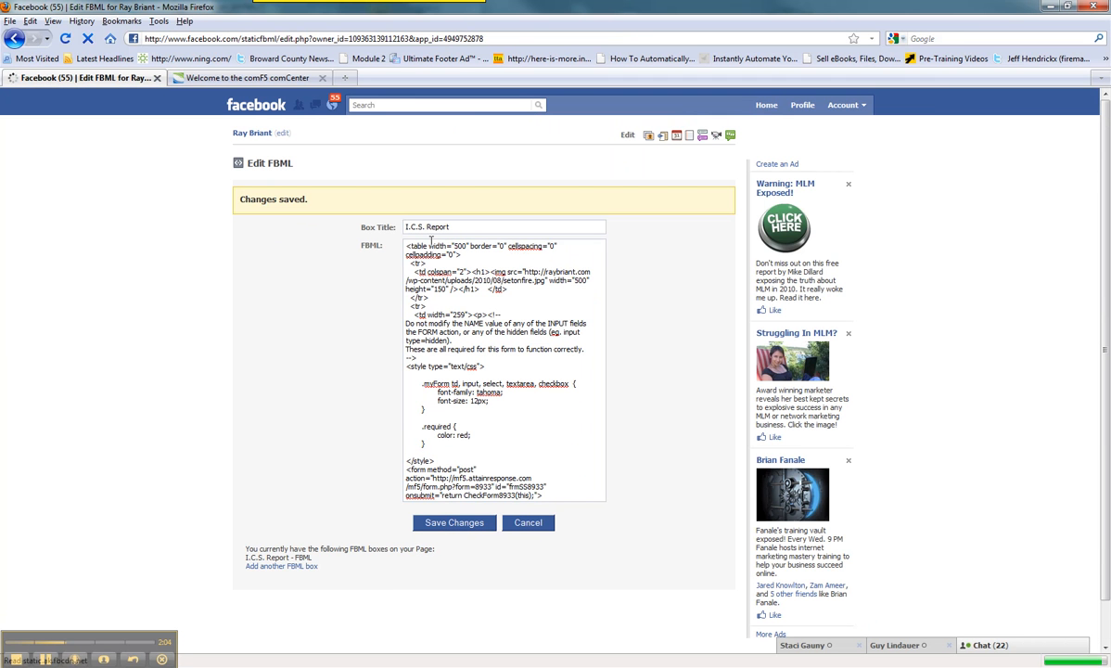
Return to the public page and check the saved I.C.S. Report content, from the signup form to the special report banner.
{"action": "left_click", "coordinate": [264, 133]}
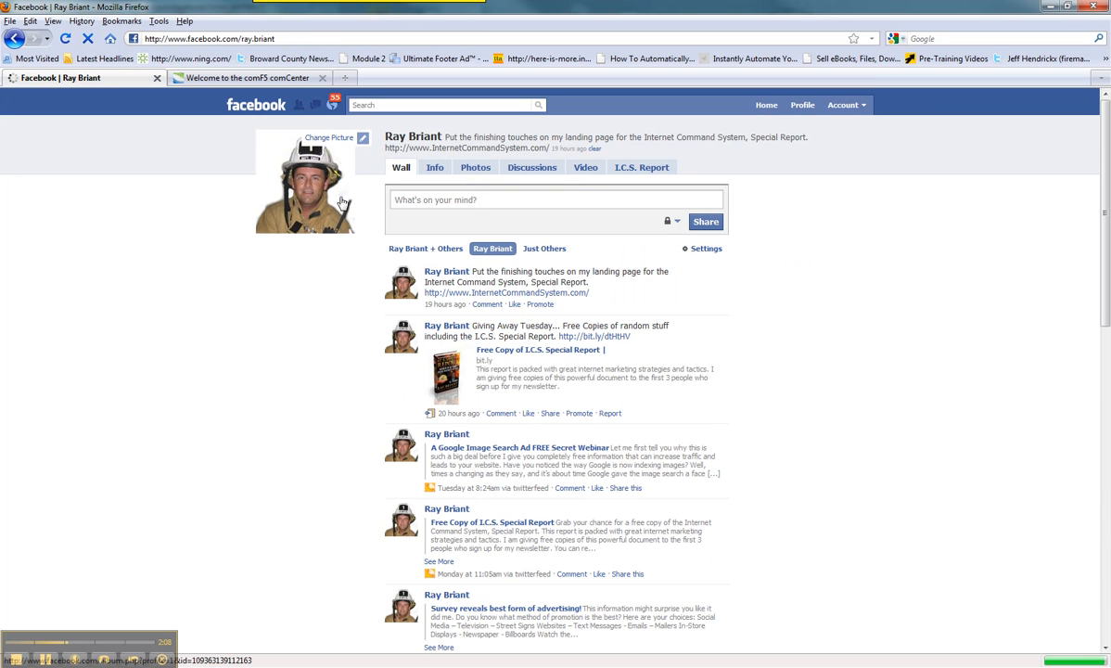
{"action": "left_click", "coordinate": [650, 169]}
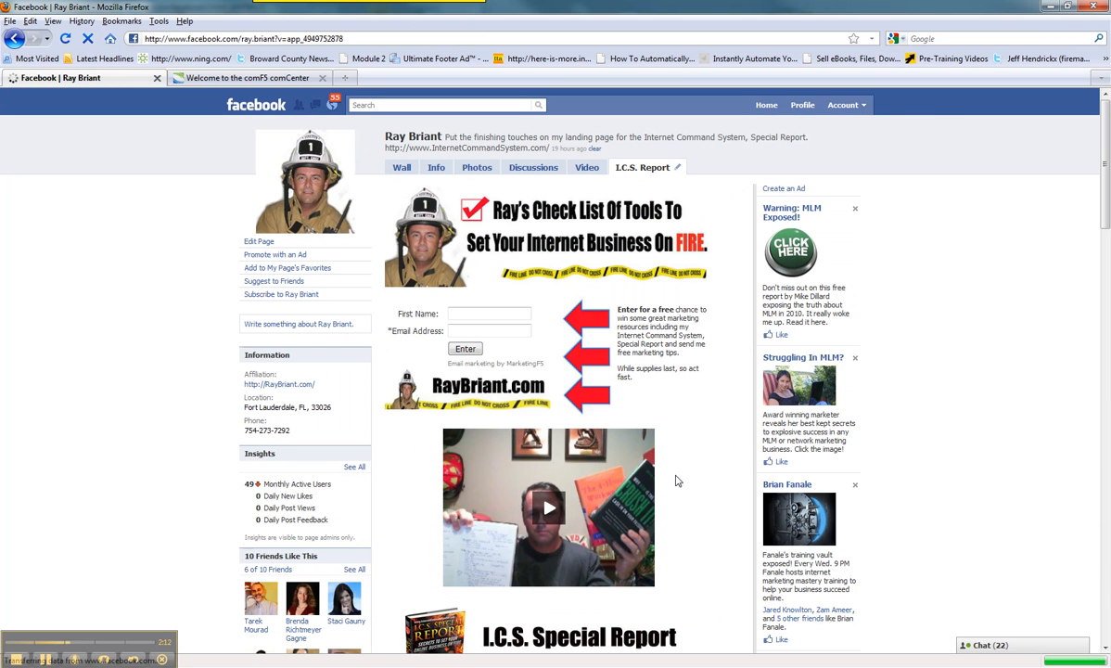
{"action": "scroll", "coordinate": [677, 480], "scroll_direction": "down", "scroll_amount": 3}
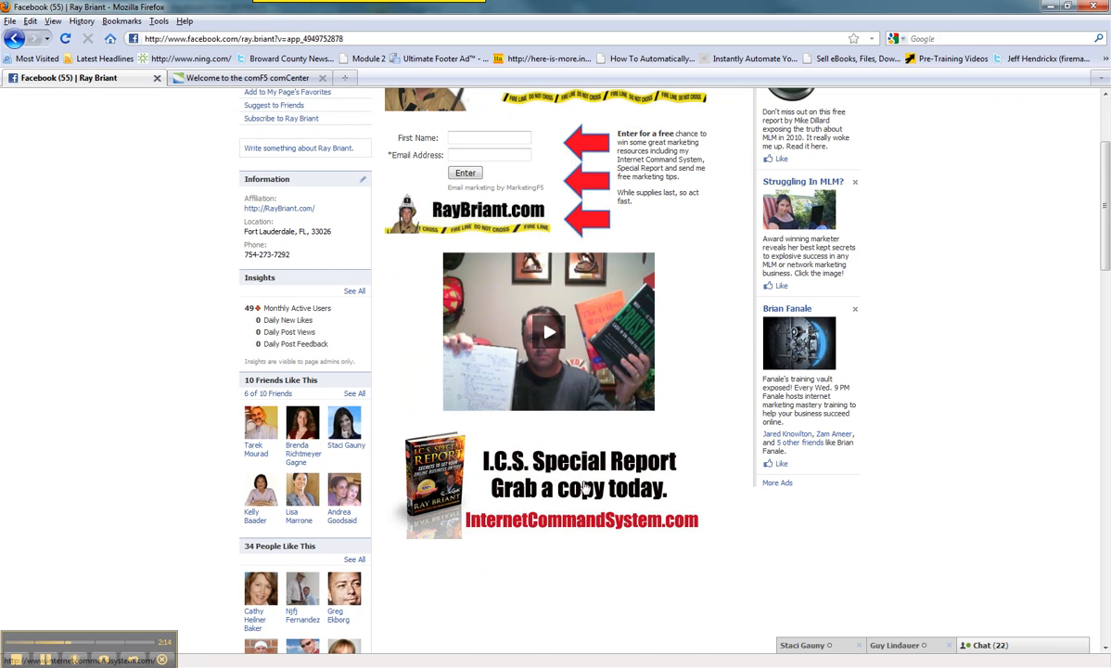
{"action": "scroll", "coordinate": [659, 332], "scroll_direction": "up", "scroll_amount": 2}
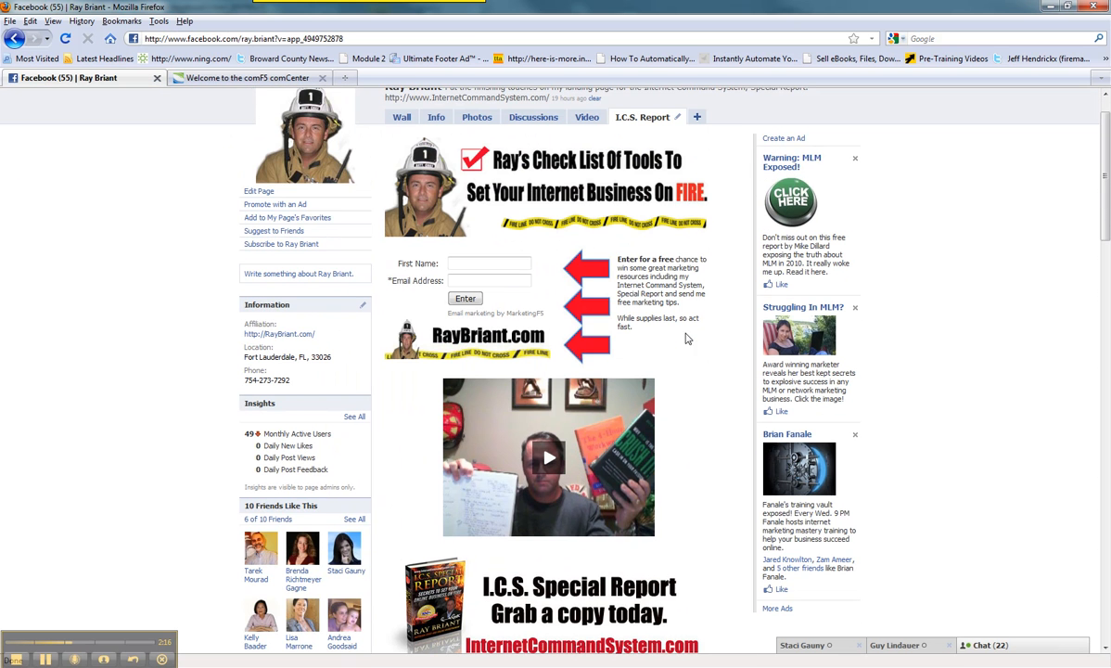
{"action": "scroll", "coordinate": [682, 334], "scroll_direction": "up", "scroll_amount": 1}
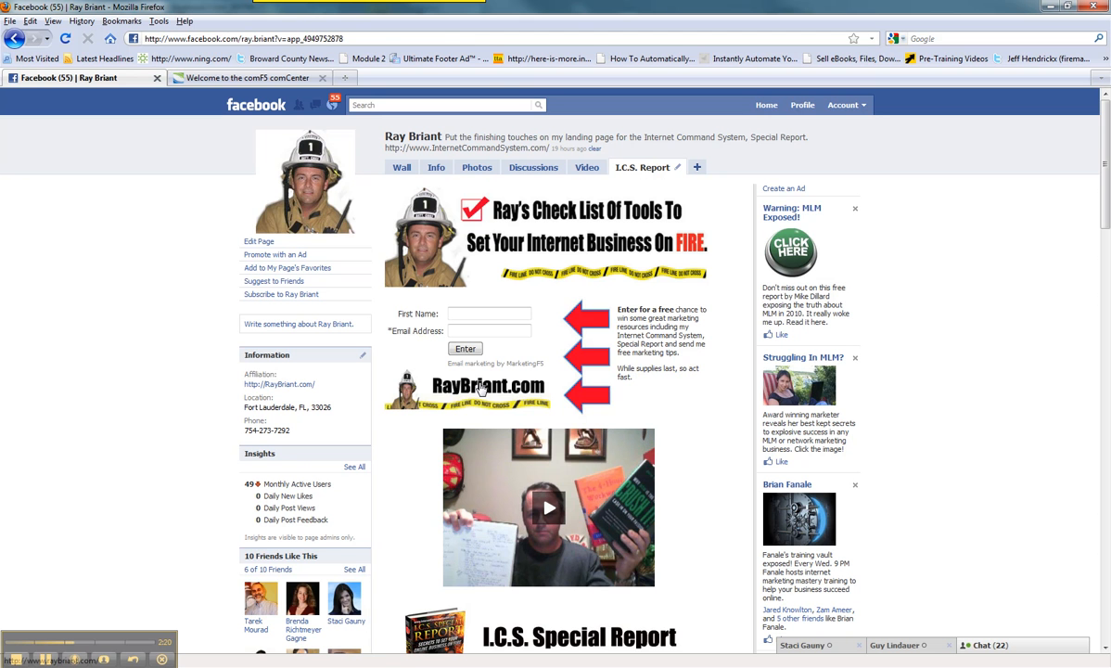
Follow the blog banner link below the signup form and skim the blog's posts.
{"action": "left_click", "coordinate": [480, 388]}
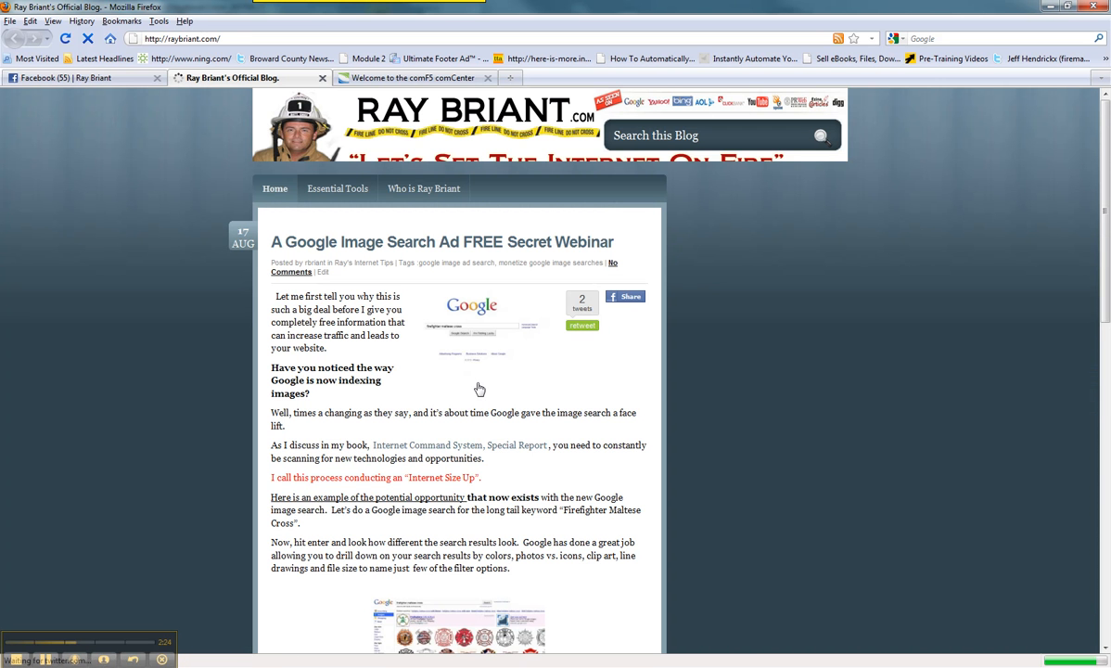
{"action": "scroll", "coordinate": [520, 353], "scroll_direction": "down", "scroll_amount": 15}
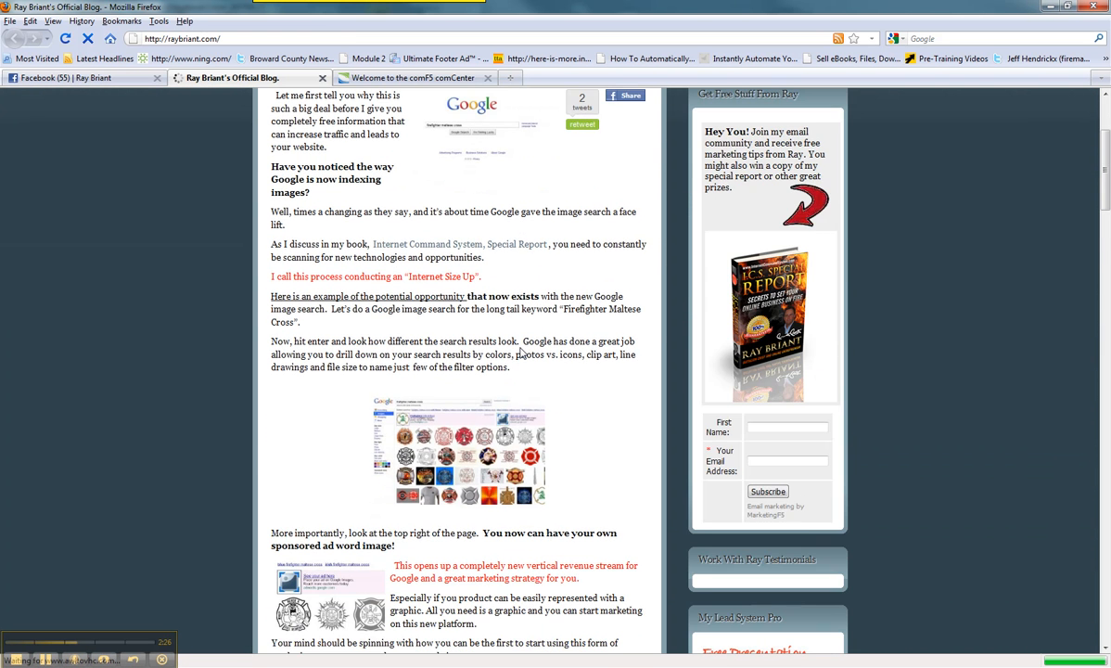
{"action": "scroll", "coordinate": [520, 350], "scroll_direction": "down", "scroll_amount": 10}
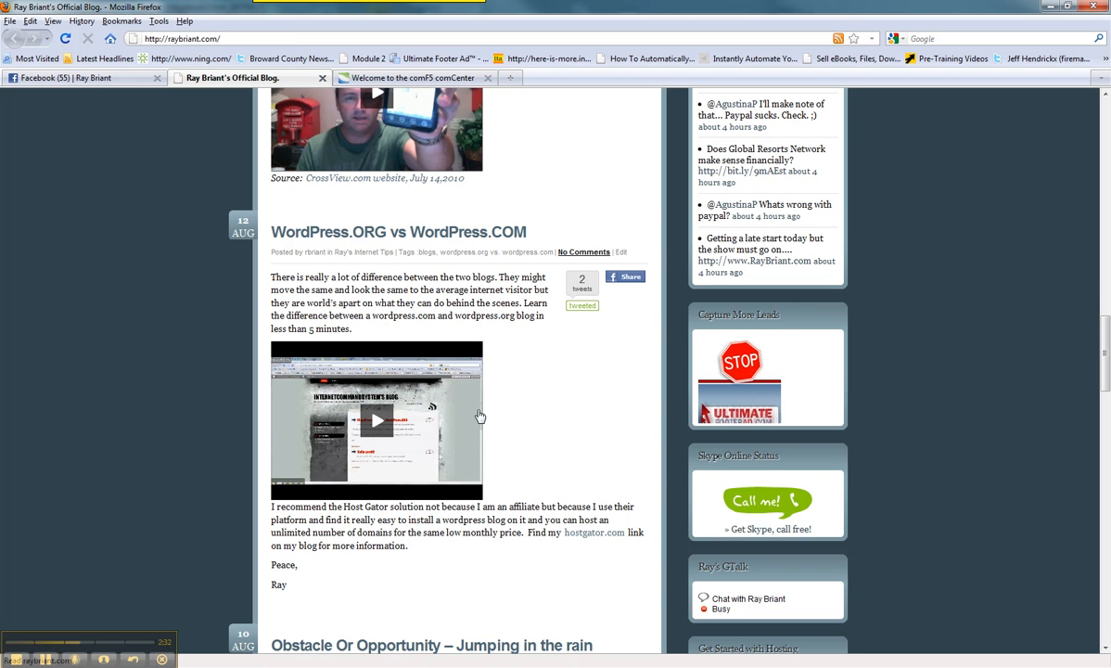
{"action": "scroll", "coordinate": [479, 415], "scroll_direction": "up", "scroll_amount": 20}
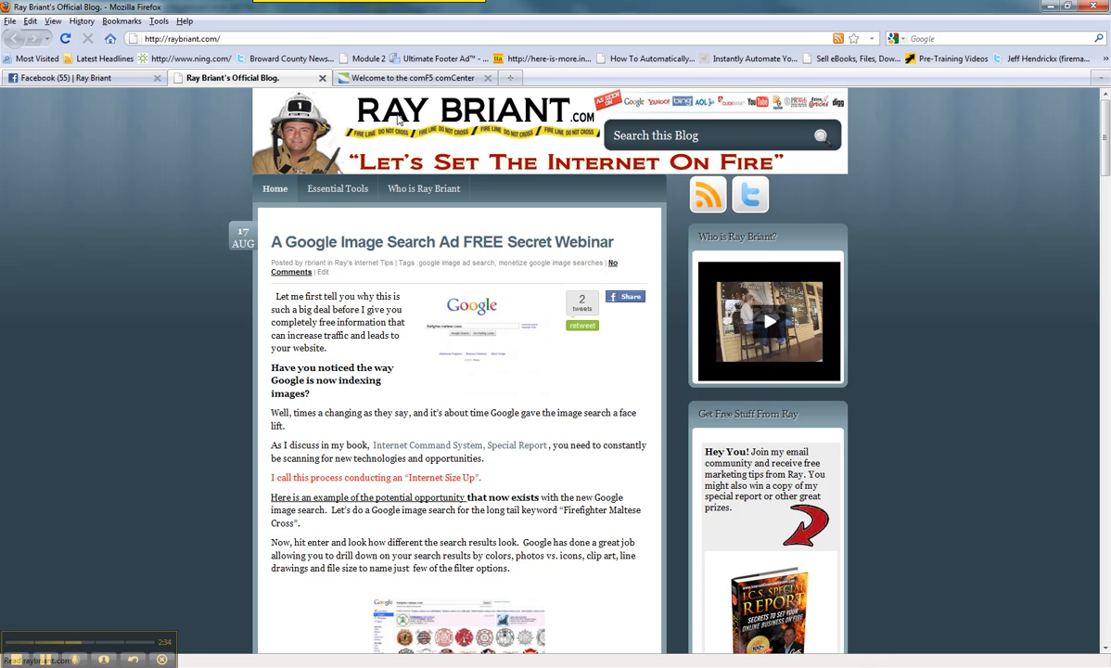
Return to the Facebook page, open its Profile HTML application for editing and look over the code.
{"action": "left_click", "coordinate": [123, 79]}
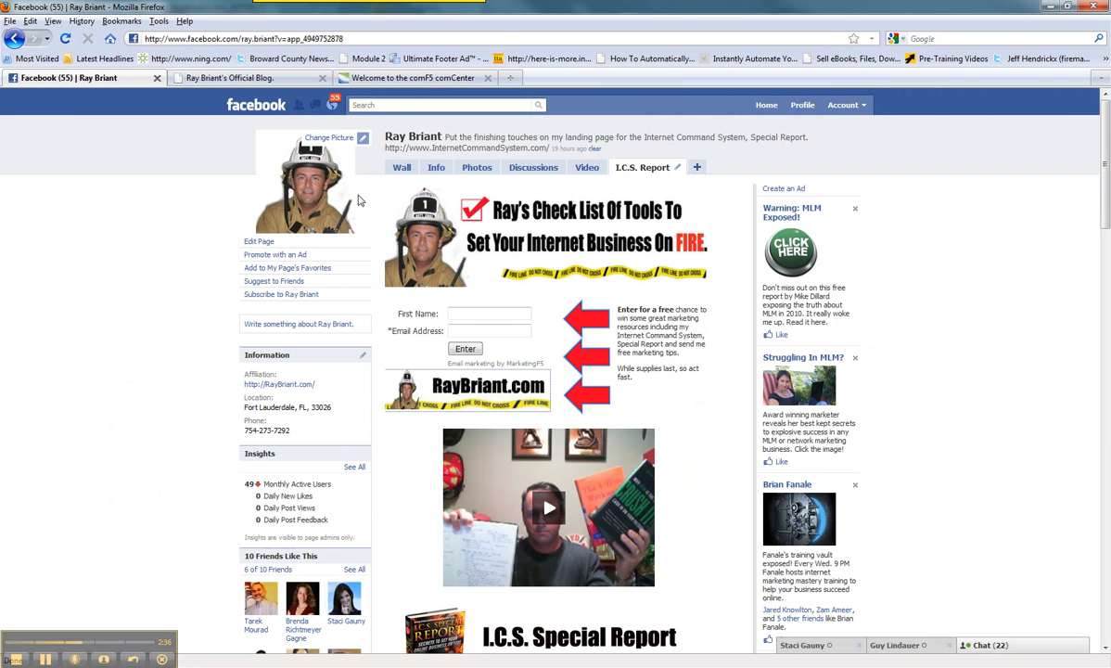
{"action": "left_click", "coordinate": [264, 242]}
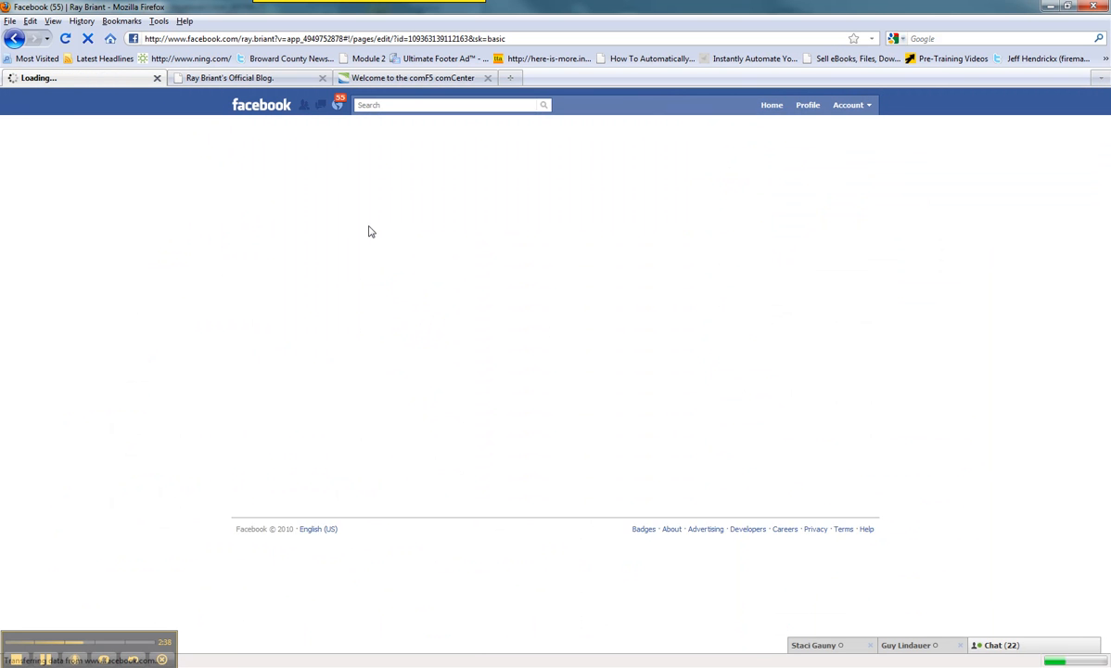
{"action": "scroll", "coordinate": [546, 313], "scroll_direction": "down", "scroll_amount": 6}
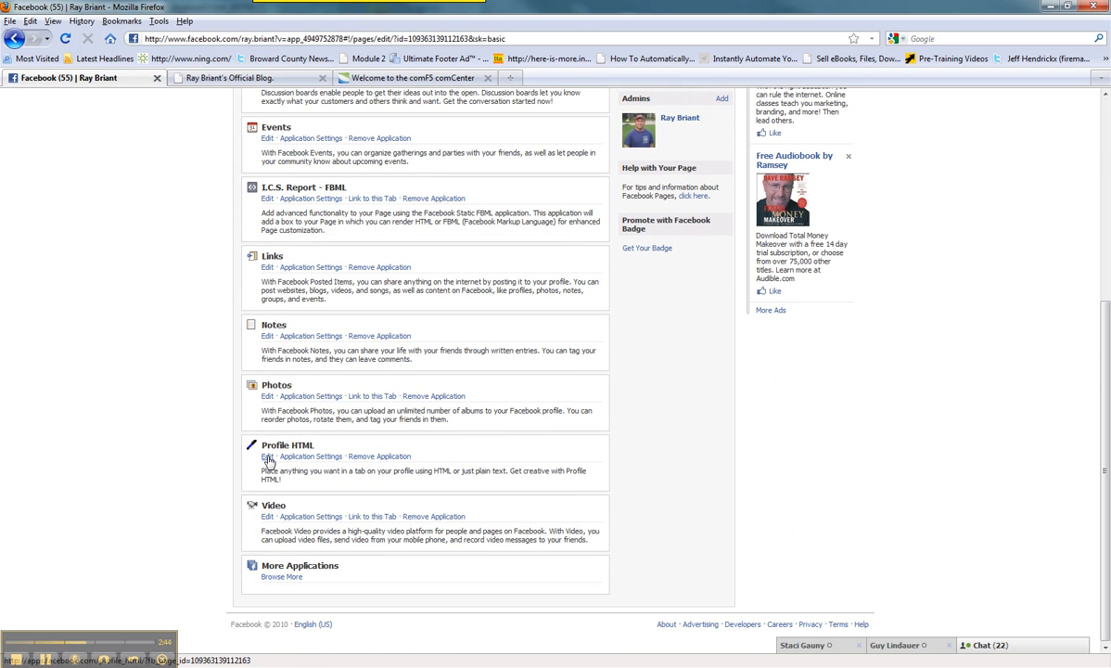
{"action": "left_click", "coordinate": [267, 458]}
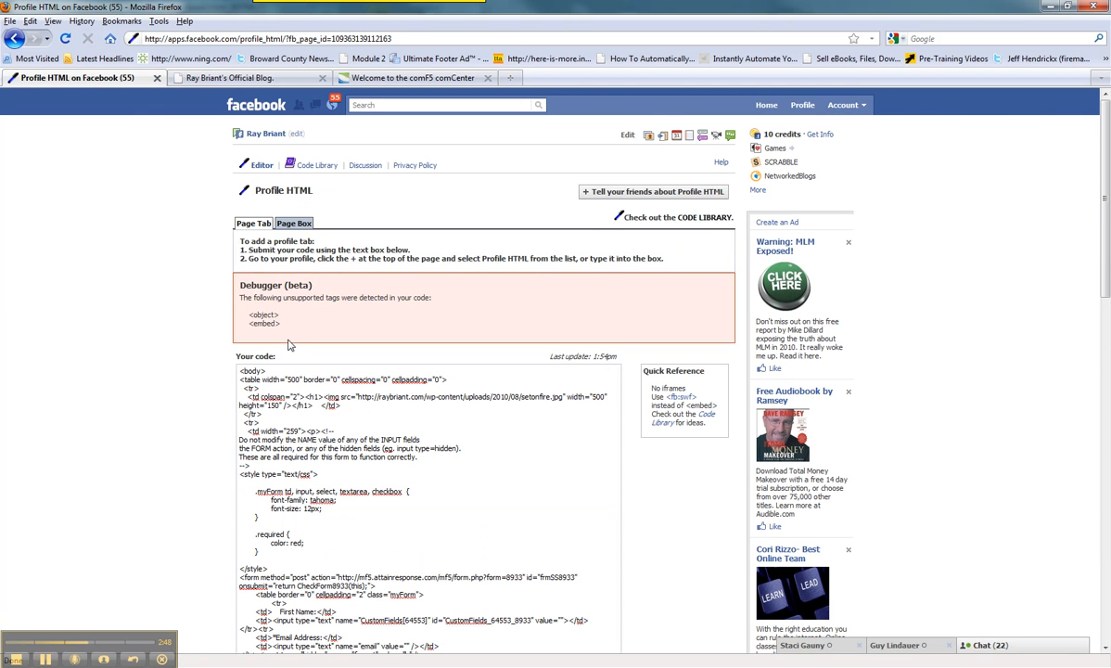
{"action": "scroll", "coordinate": [447, 454], "scroll_direction": "down", "scroll_amount": 3}
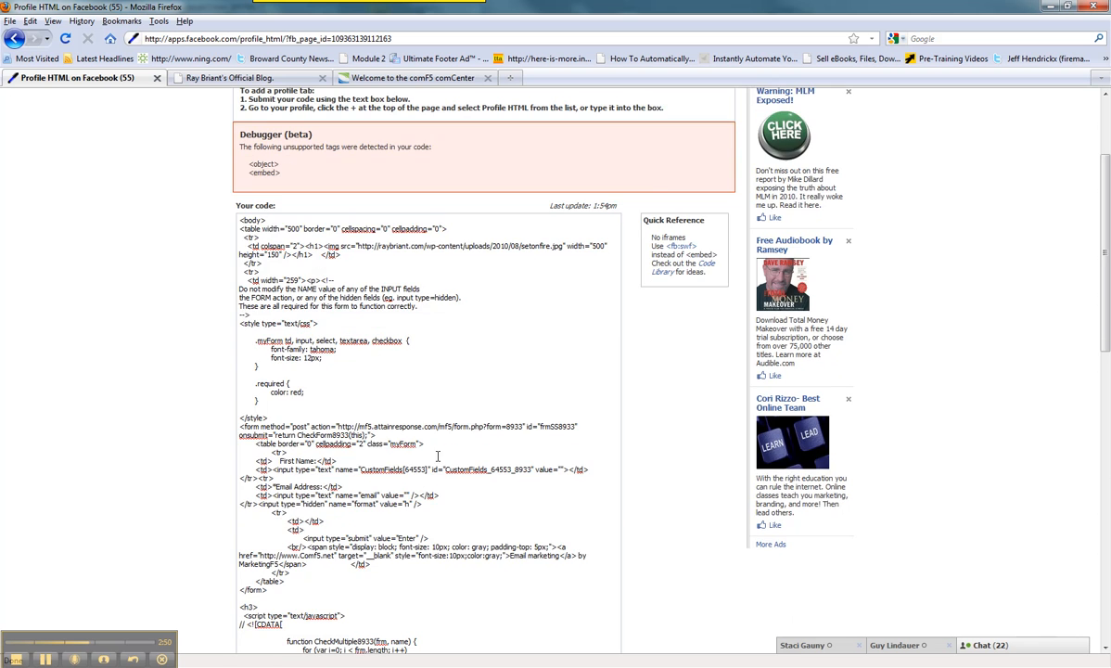
{"action": "scroll", "coordinate": [463, 364], "scroll_direction": "up", "scroll_amount": 3}
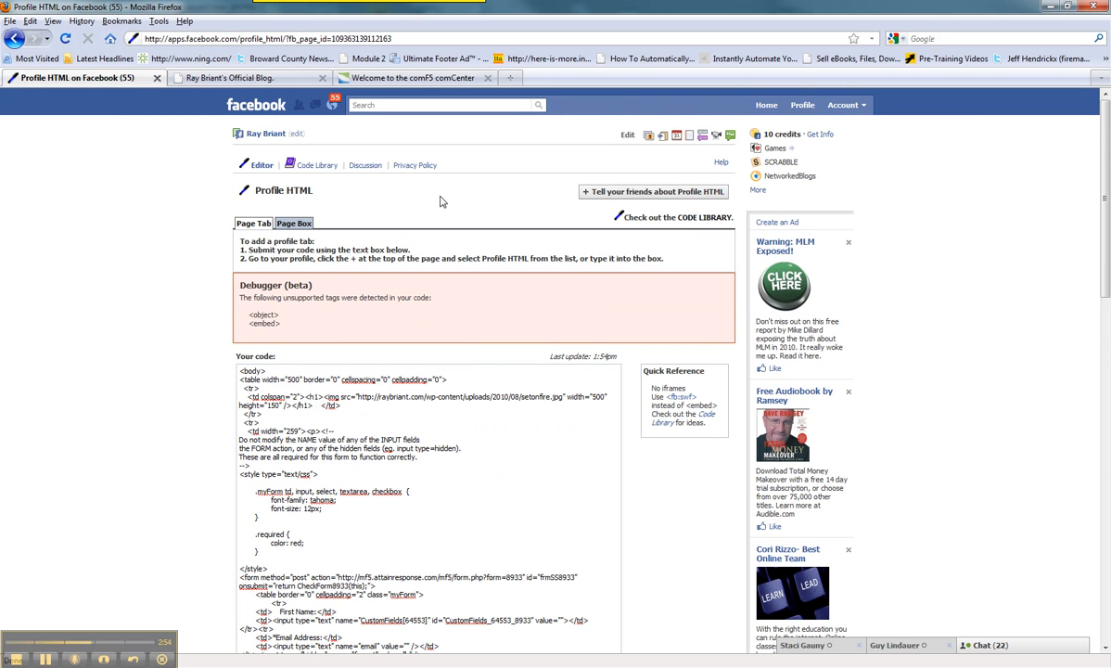
From the list of administered pages, open the firefighter's personal fan page and add a Profile HTML tab to it.
{"action": "left_click", "coordinate": [16, 37]}
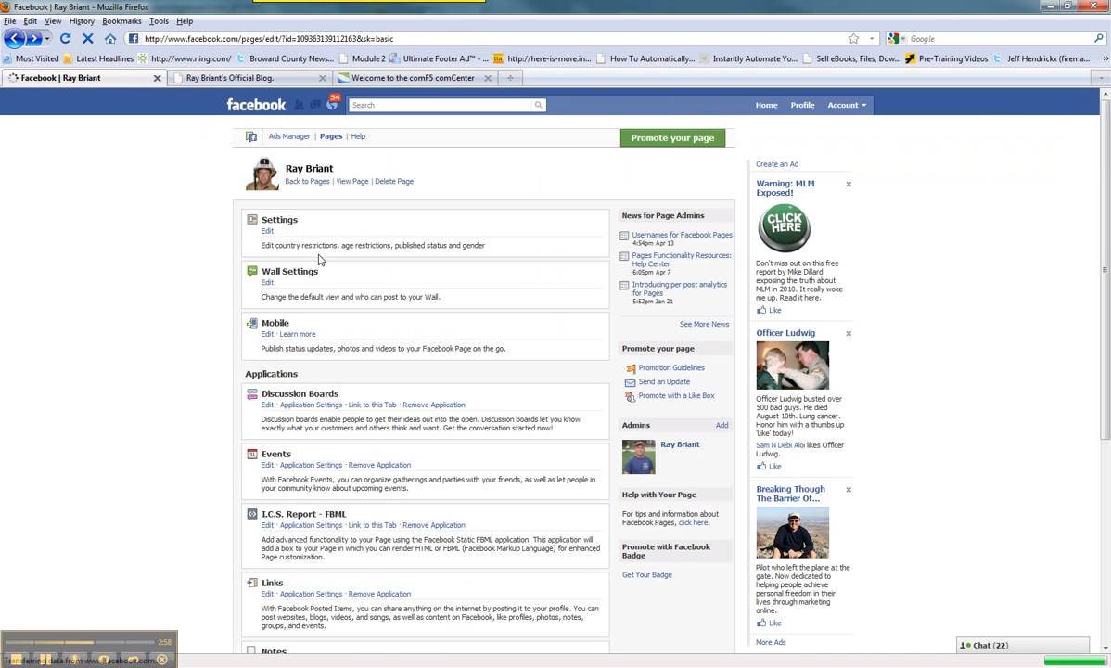
{"action": "left_click", "coordinate": [302, 181]}
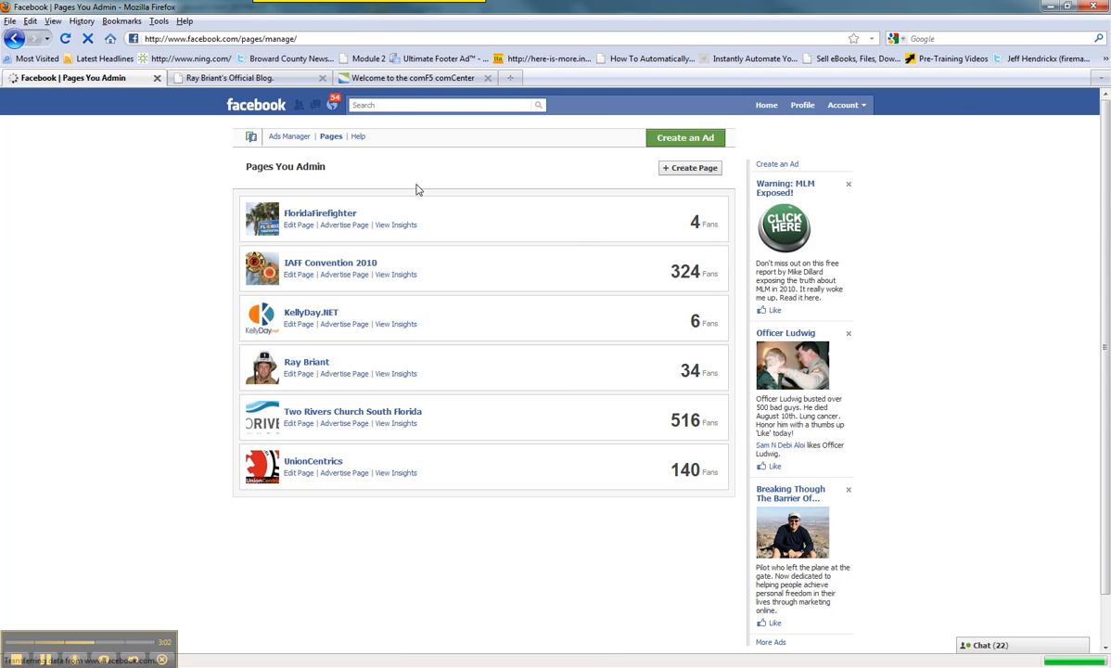
{"action": "left_click", "coordinate": [306, 362]}
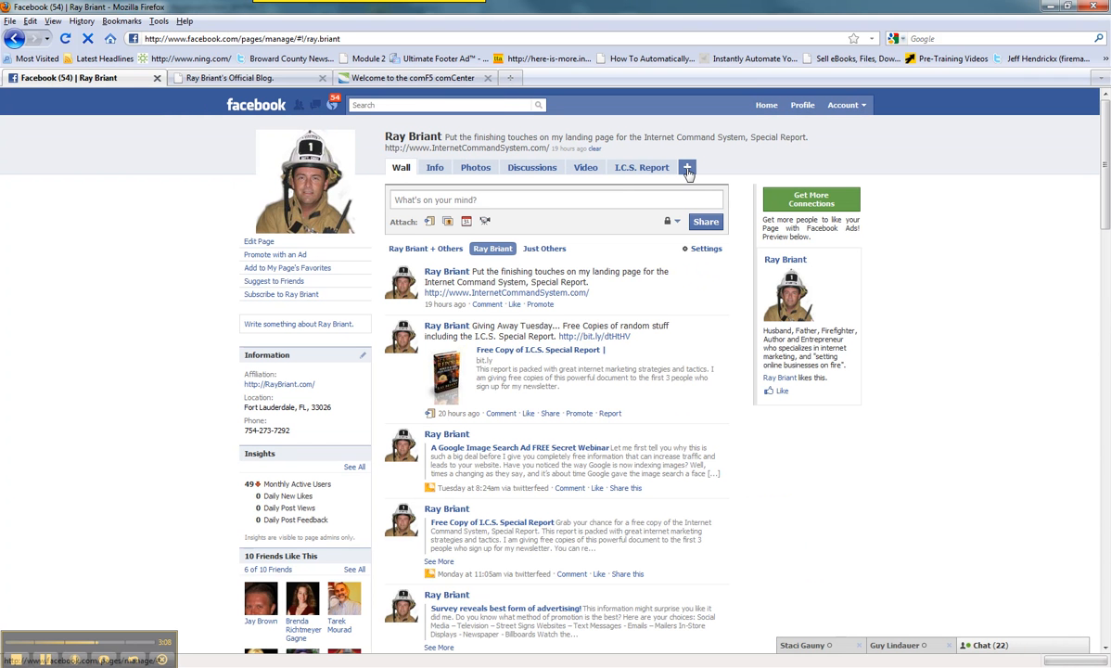
{"action": "left_click", "coordinate": [688, 173]}
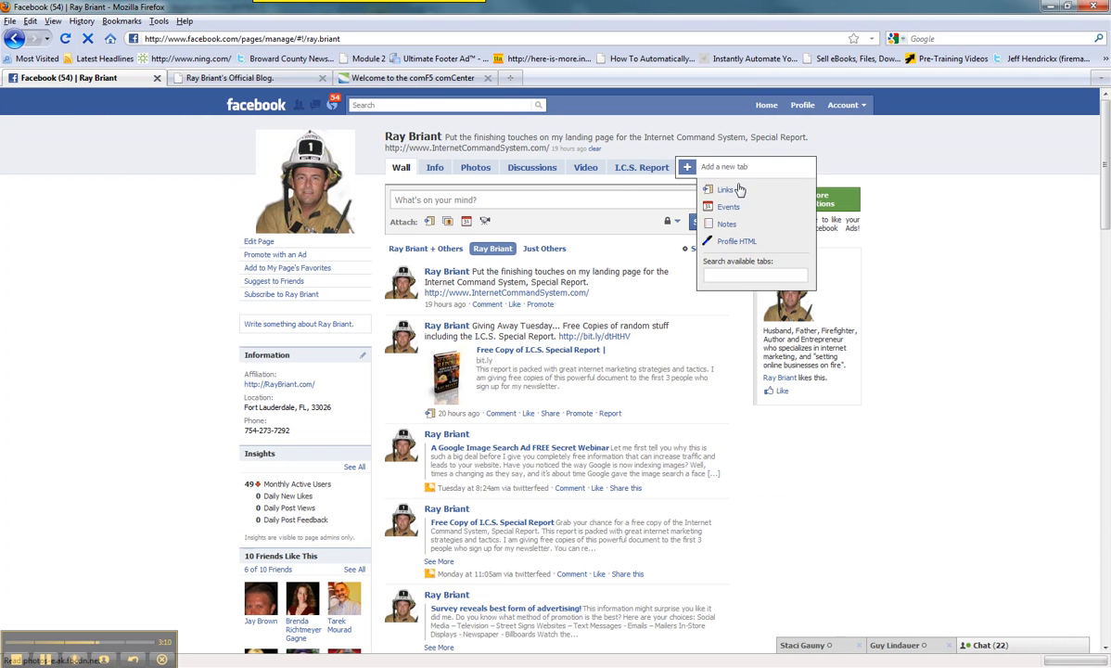
{"action": "left_click", "coordinate": [746, 242]}
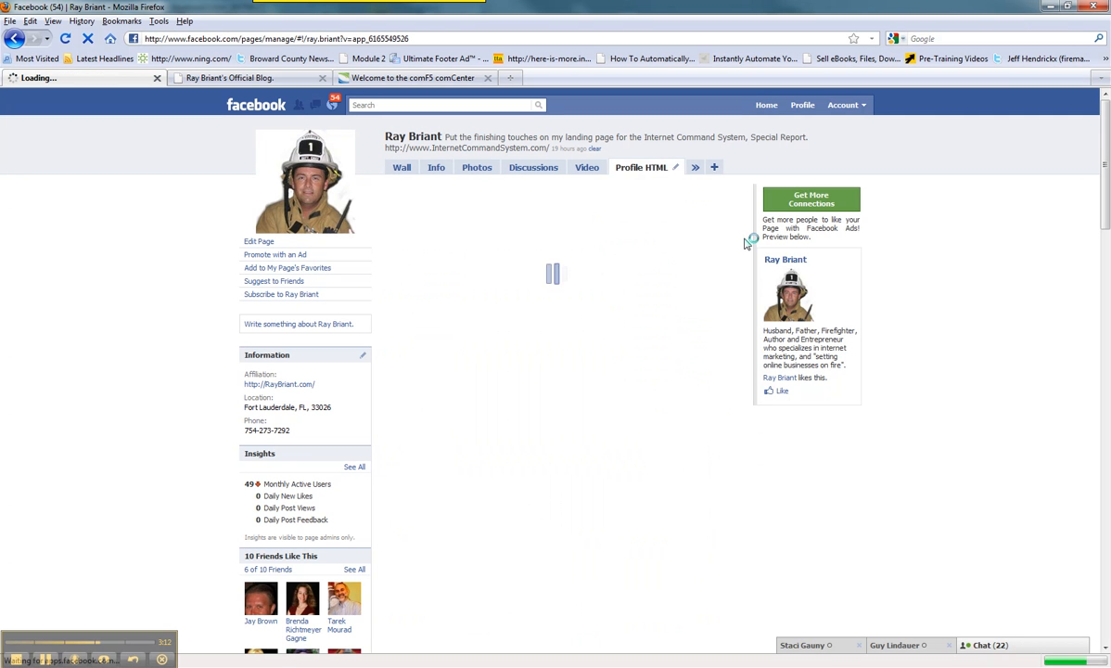
Check the content of the page's new Profile HTML tab and search the available tabs for "profile html".
{"action": "left_click", "coordinate": [673, 169]}
{"action": "left_click", "coordinate": [640, 169]}
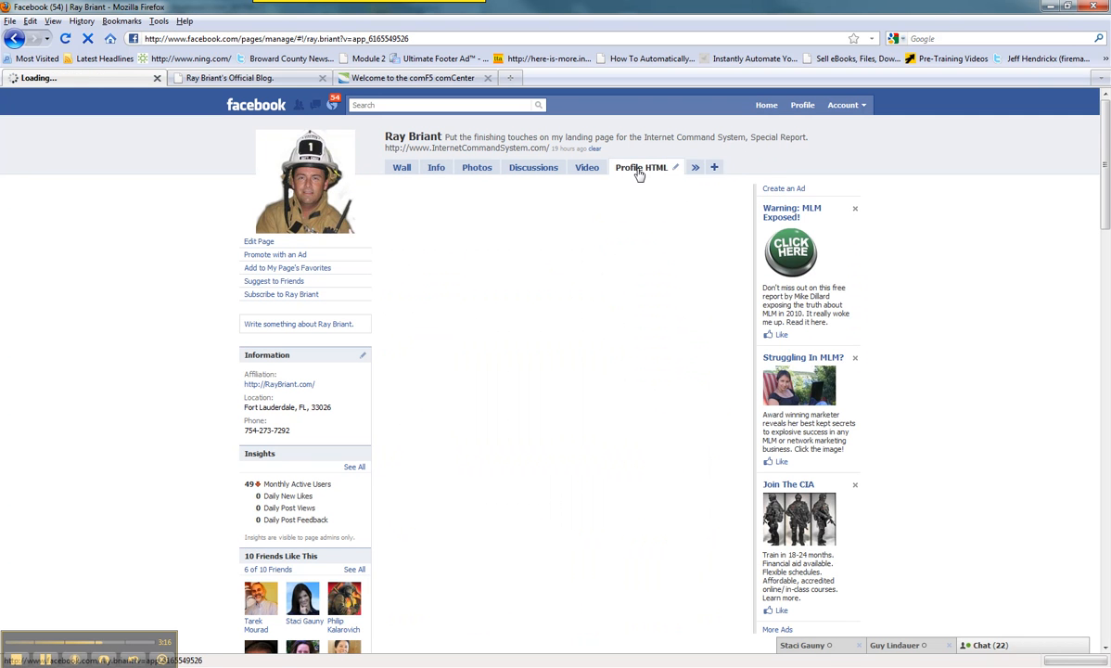
{"action": "left_click", "coordinate": [697, 169]}
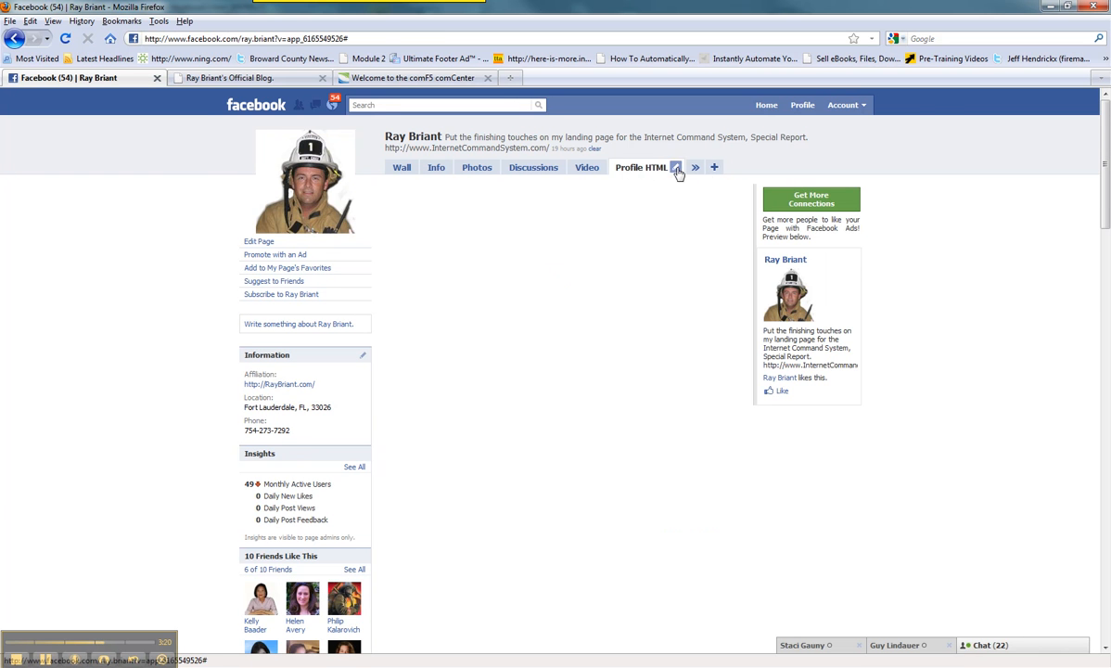
{"action": "left_click", "coordinate": [713, 169]}
{"action": "left_click", "coordinate": [745, 259]}
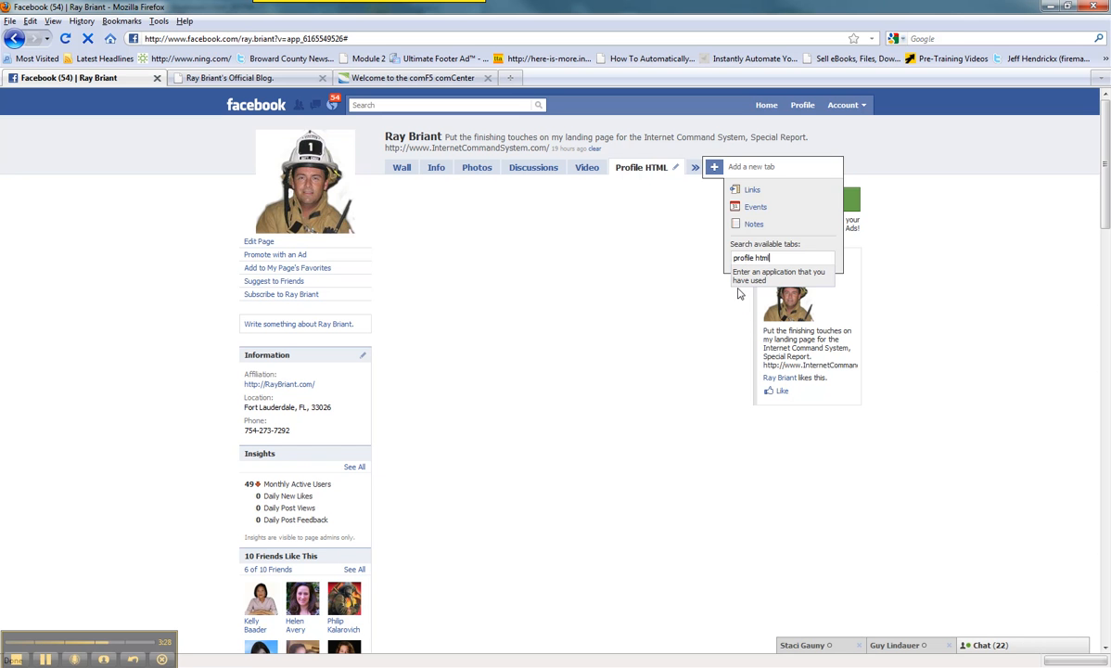
Search Facebook for "profile" and open the Profile HTML application from the suggestions.
{"action": "left_click", "coordinate": [468, 108]}
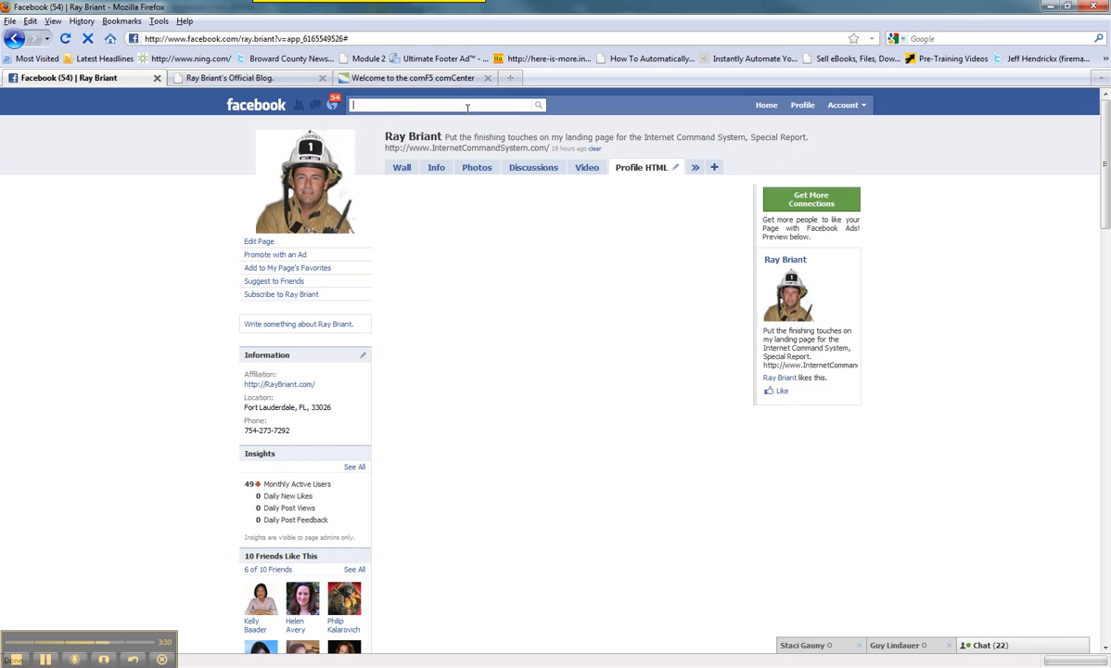
{"action": "type", "text": "profi"}
{"action": "type", "text": "le"}
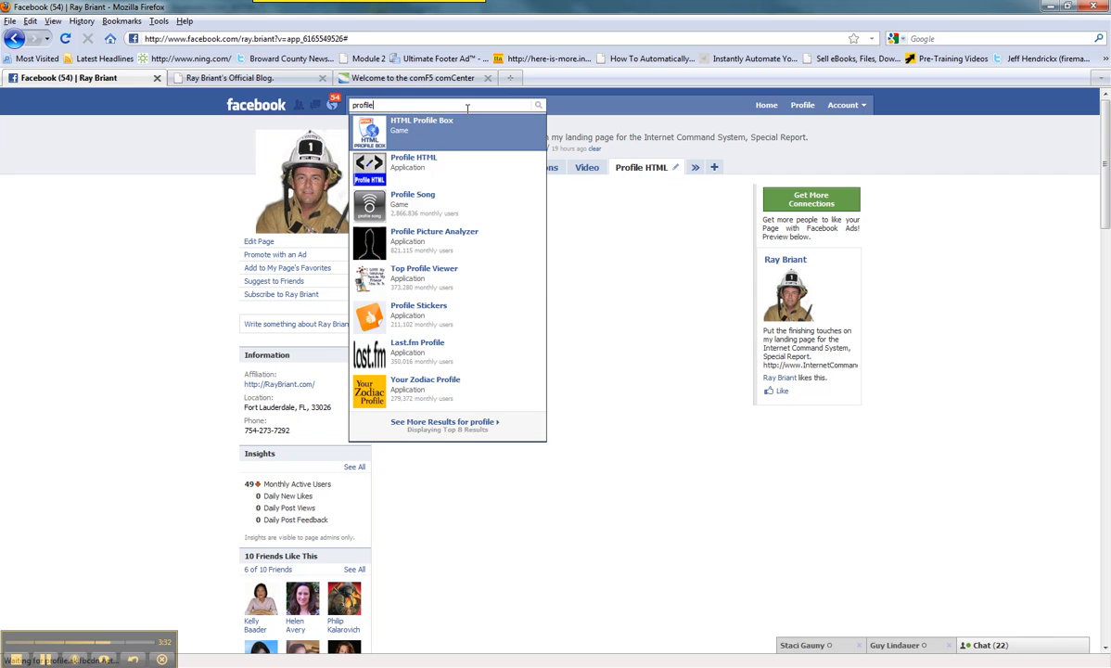
{"action": "left_click", "coordinate": [414, 162]}
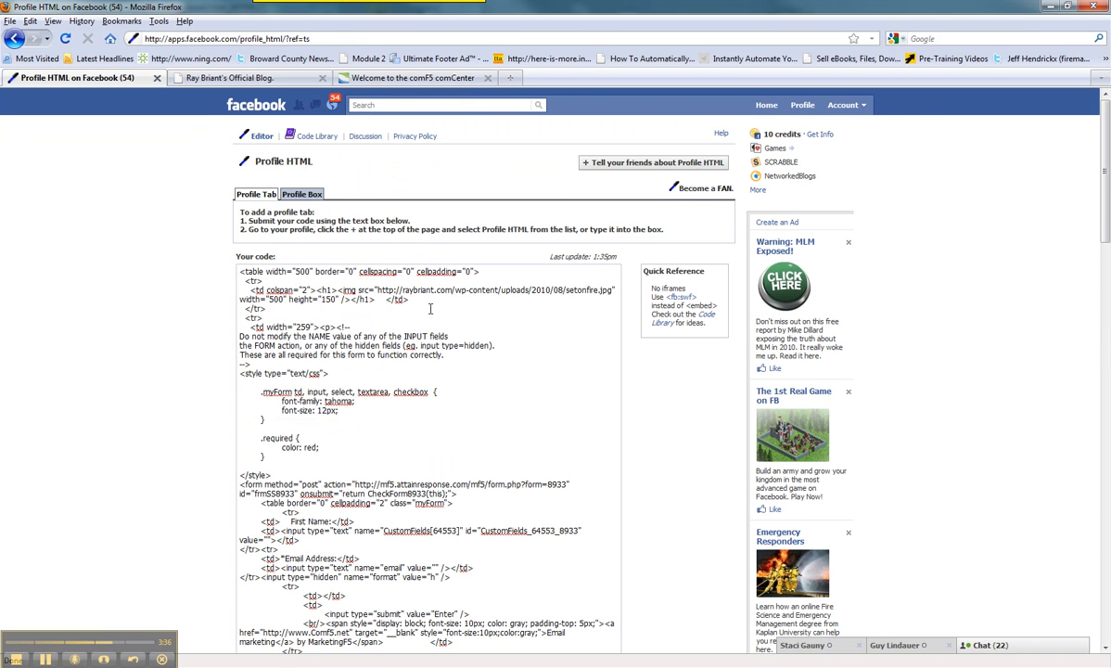
Look over the code and its preview in the Profile HTML editor and submit the code for the profile tab.
{"action": "scroll", "coordinate": [359, 401], "scroll_direction": "down", "scroll_amount": 9}
{"action": "scroll", "coordinate": [371, 371], "scroll_direction": "up", "scroll_amount": 9}
{"action": "scroll", "coordinate": [371, 325], "scroll_direction": "down", "scroll_amount": 10}
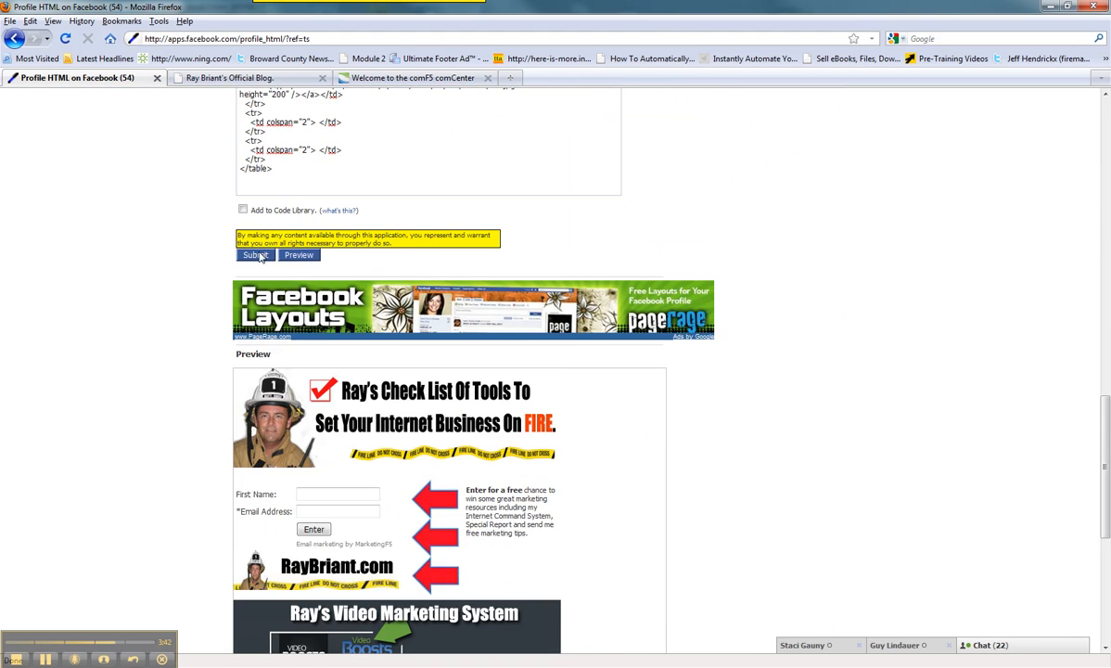
{"action": "left_click", "coordinate": [256, 255]}
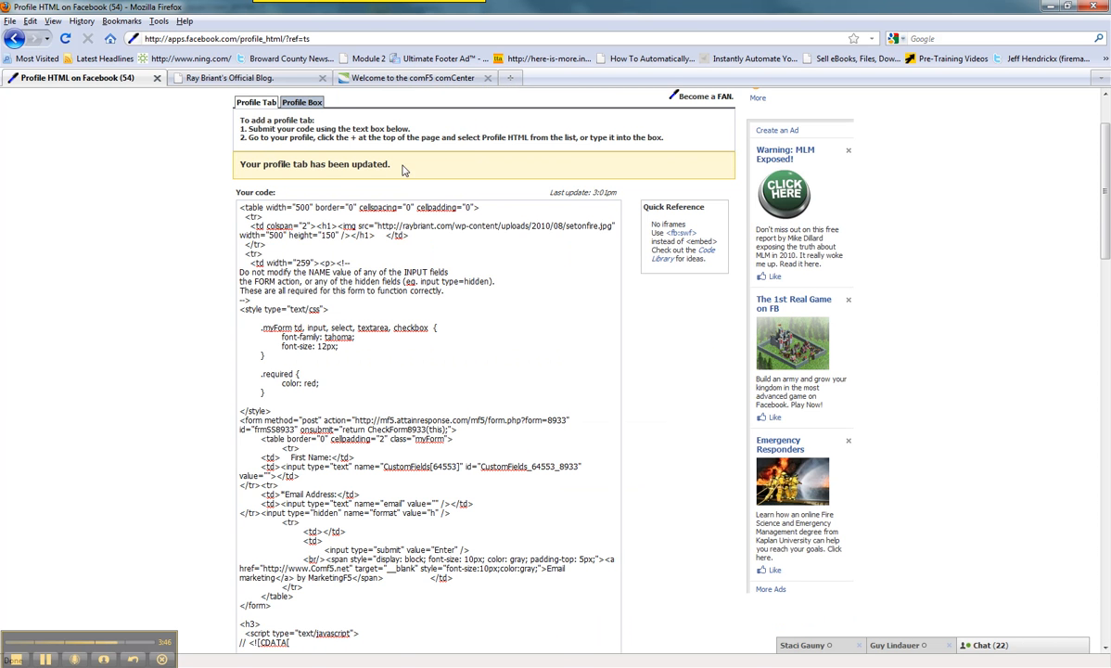
{"action": "scroll", "coordinate": [405, 153], "scroll_direction": "up", "scroll_amount": 2}
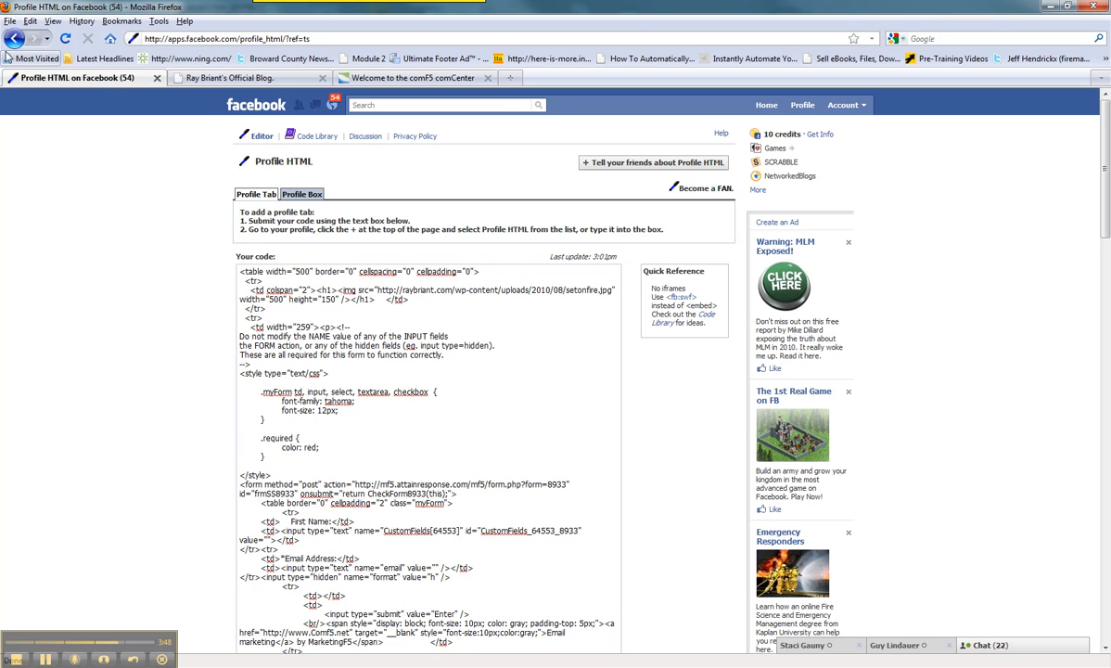
Return to the fan page, enter its page editing settings and open the Profile HTML application for editing.
{"action": "left_click", "coordinate": [13, 39]}
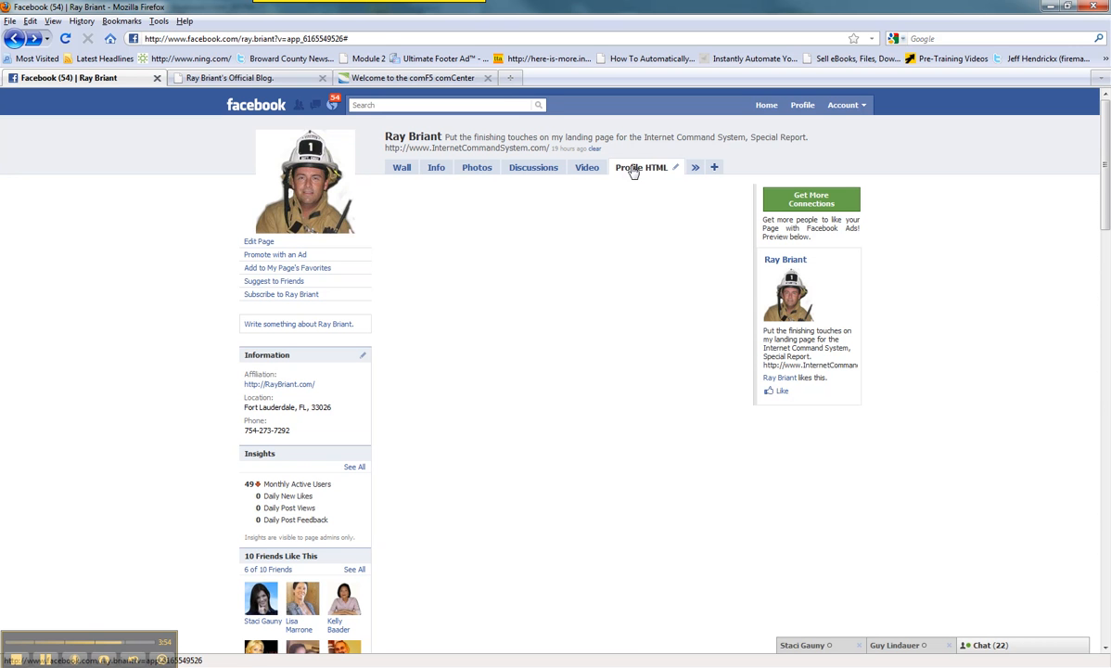
{"action": "left_click", "coordinate": [249, 241]}
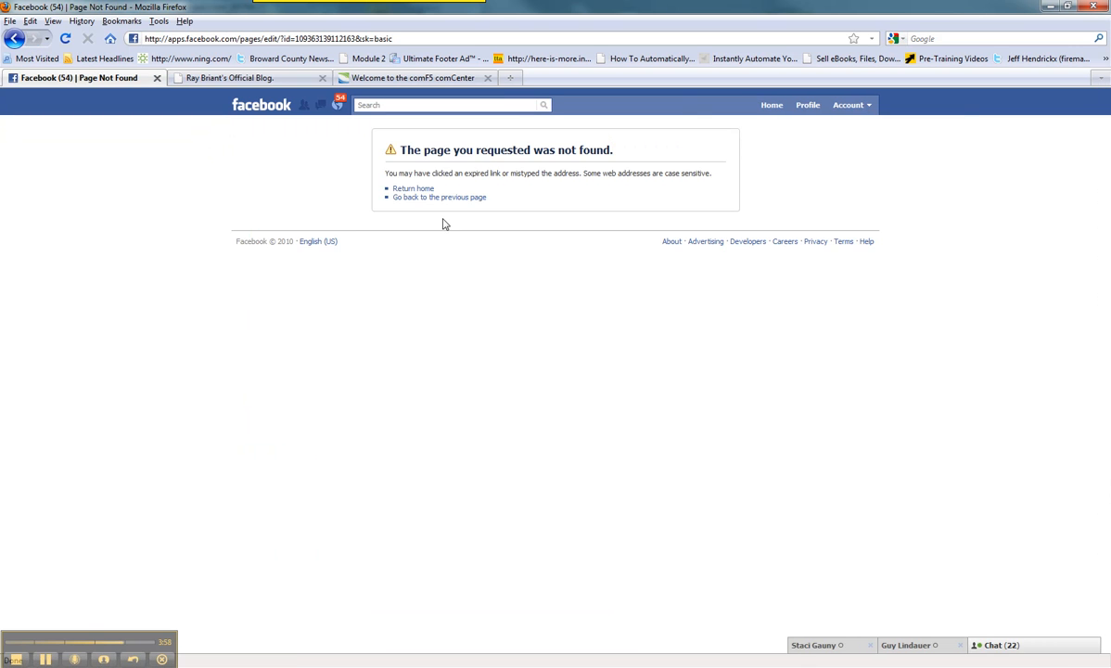
{"action": "left_click", "coordinate": [13, 38]}
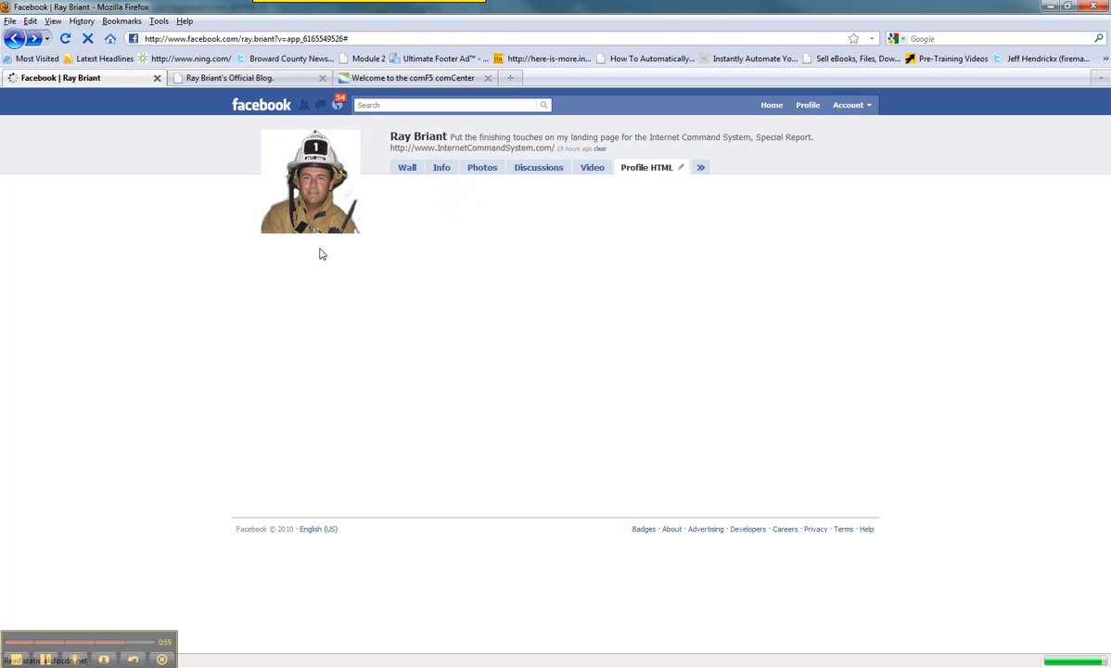
{"action": "left_click", "coordinate": [291, 240]}
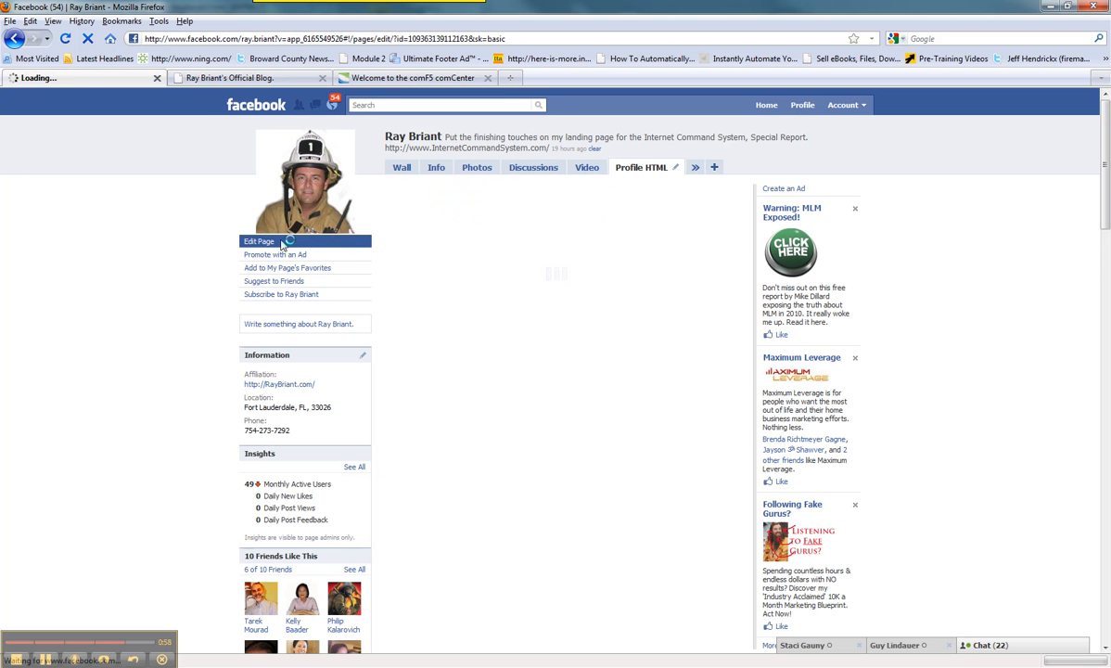
{"action": "scroll", "coordinate": [306, 306], "scroll_direction": "down", "scroll_amount": 6}
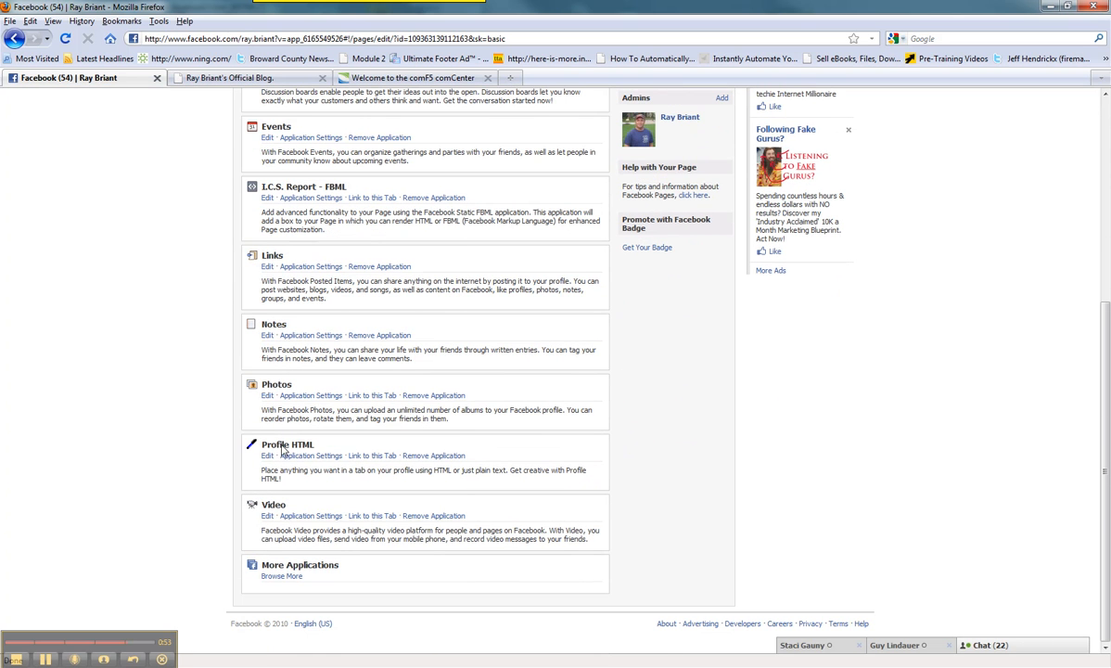
{"action": "left_click", "coordinate": [266, 461]}
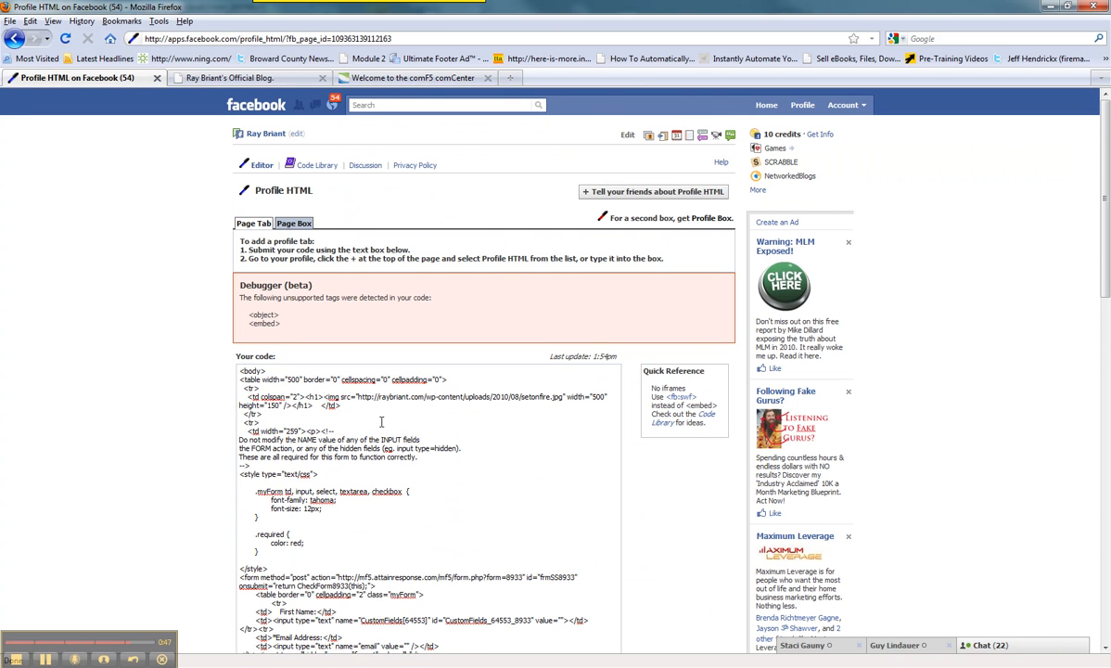
Go back to the page's editing settings and look over the list of installed applications.
{"action": "left_click", "coordinate": [14, 38]}
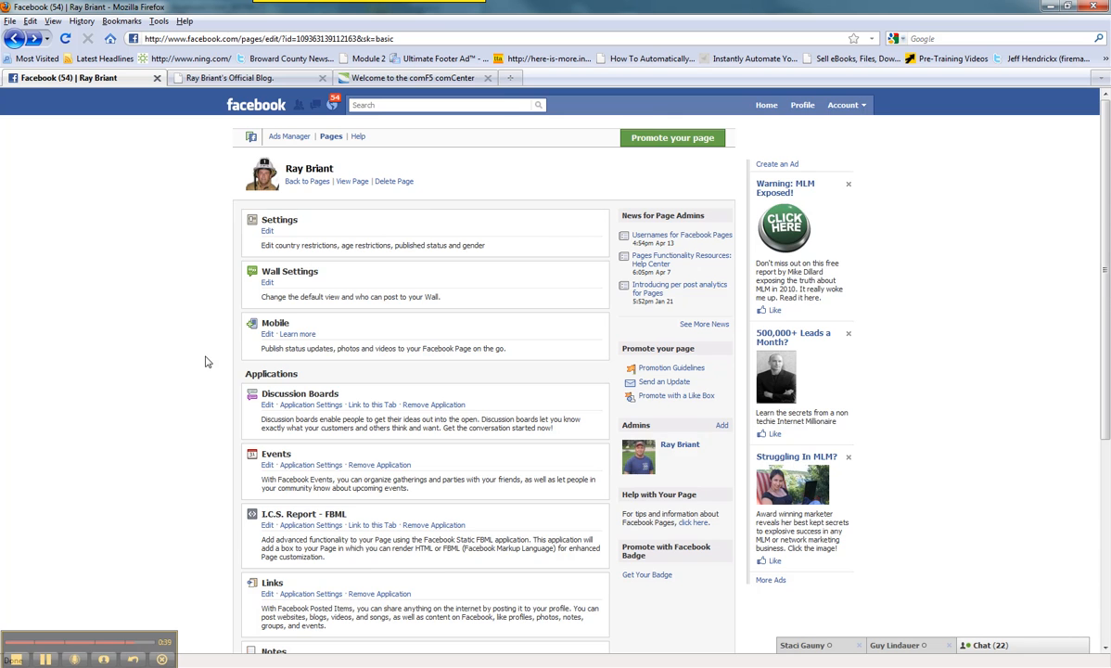
{"action": "scroll", "coordinate": [451, 425], "scroll_direction": "down", "scroll_amount": 5}
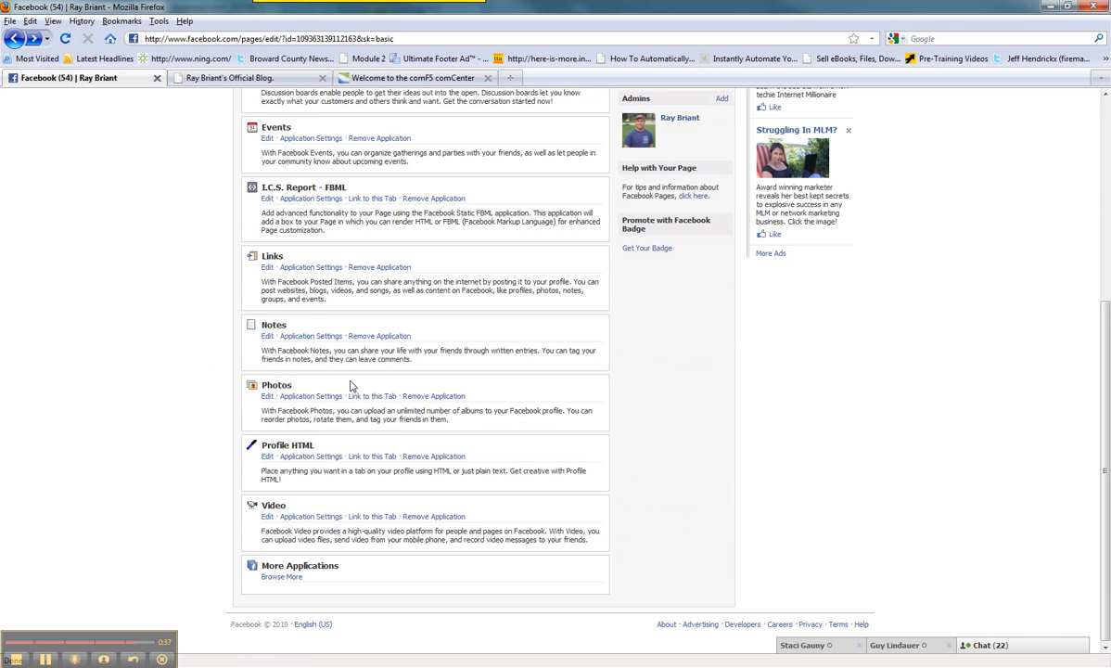
{"action": "scroll", "coordinate": [351, 386], "scroll_direction": "up", "scroll_amount": 3}
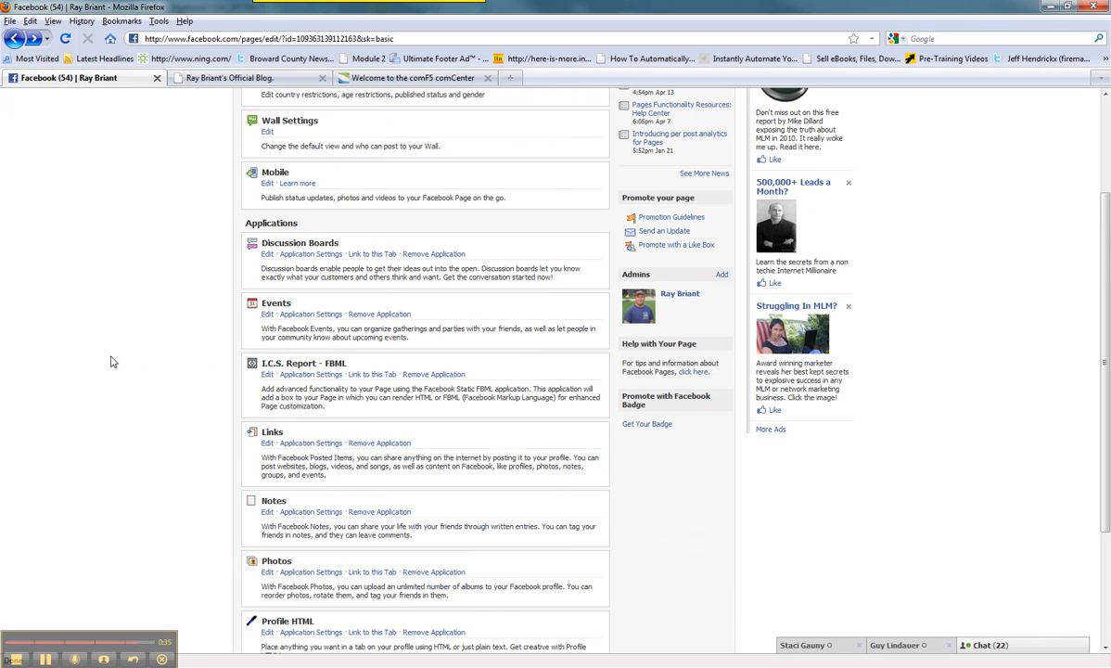
{"action": "scroll", "coordinate": [80, 297], "scroll_direction": "up", "scroll_amount": 3}
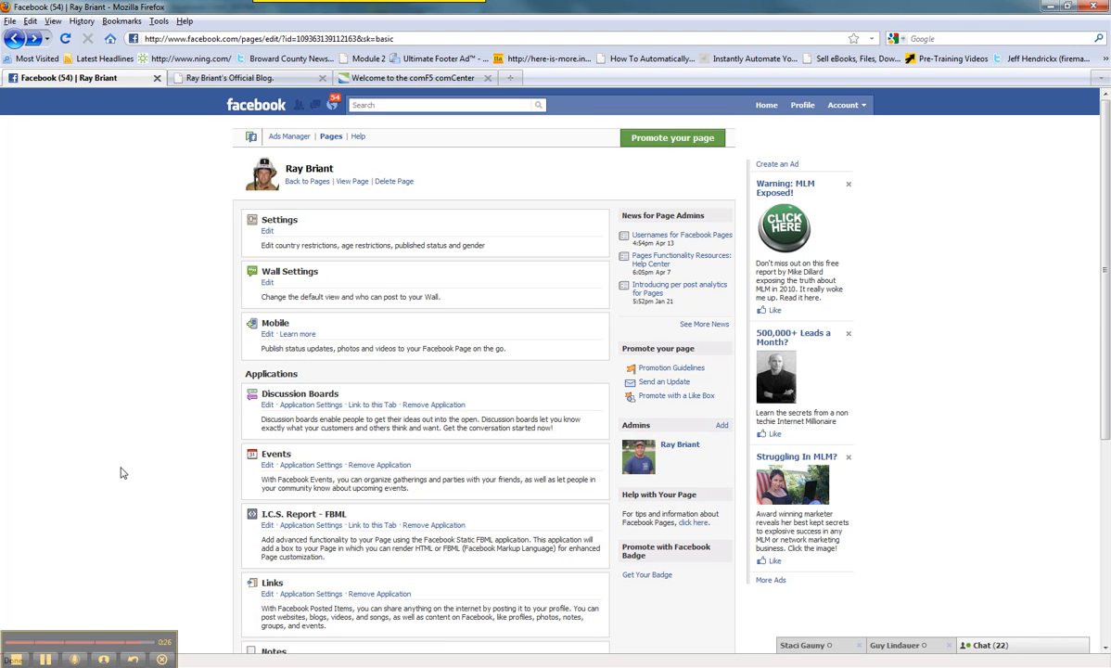
Load the home page of the page owner's official blog in the current browser tab.
{"action": "left_click", "coordinate": [377, 38]}
{"action": "type", "text": "raybriant.com"}
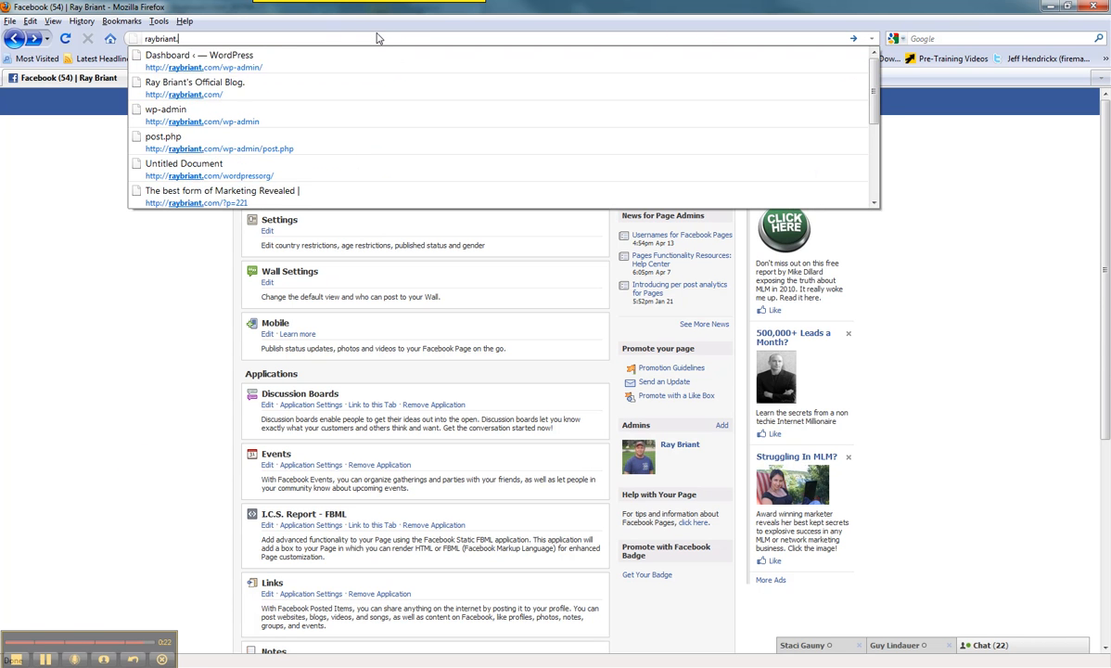
{"action": "key", "text": "Return"}
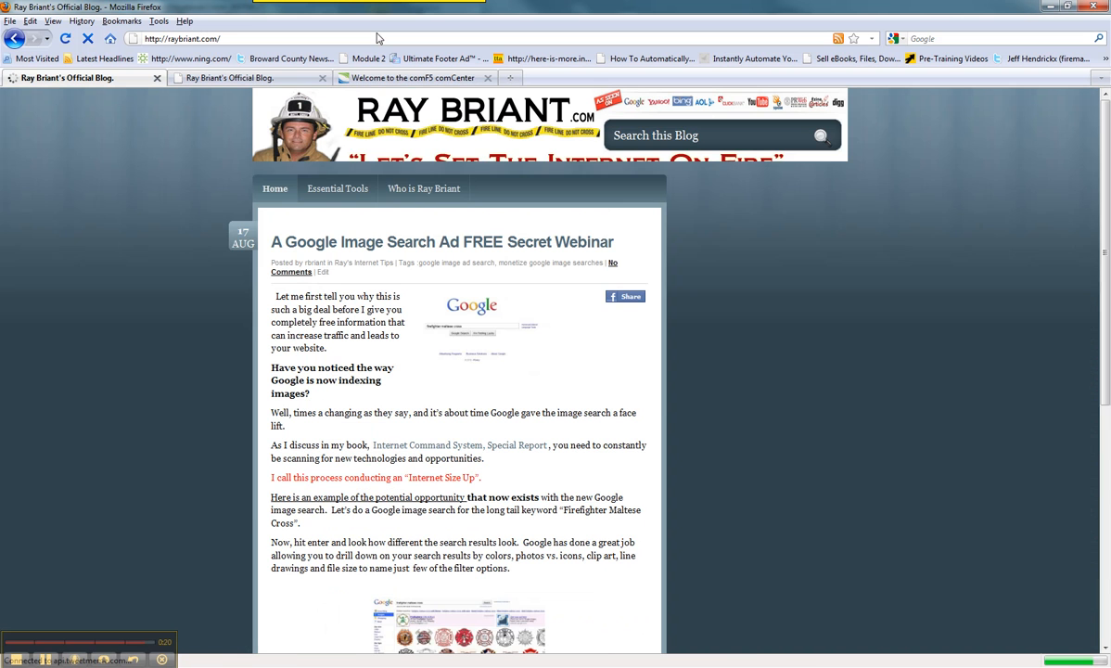